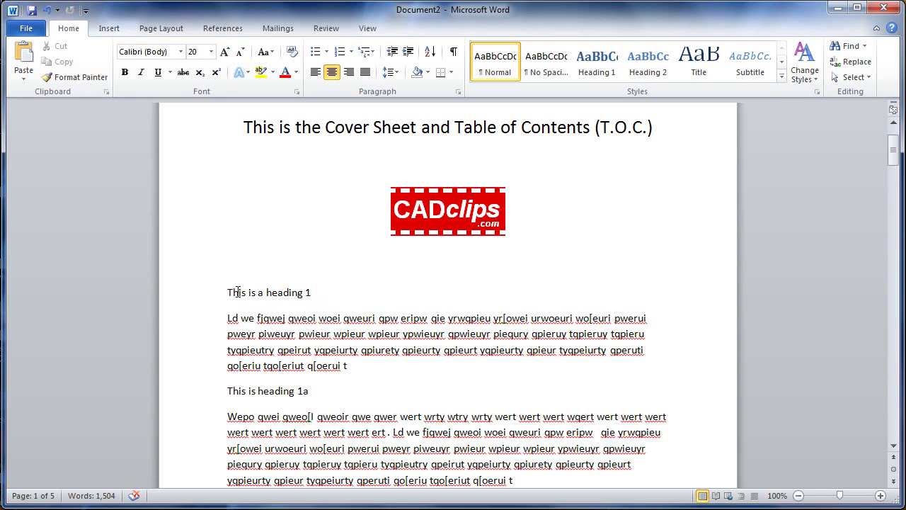
# - Look through the whole document to examine its unstyled heading and subheading lines, from heading 1 to heading 8
pyautogui.scroll(-3, 324, 290)
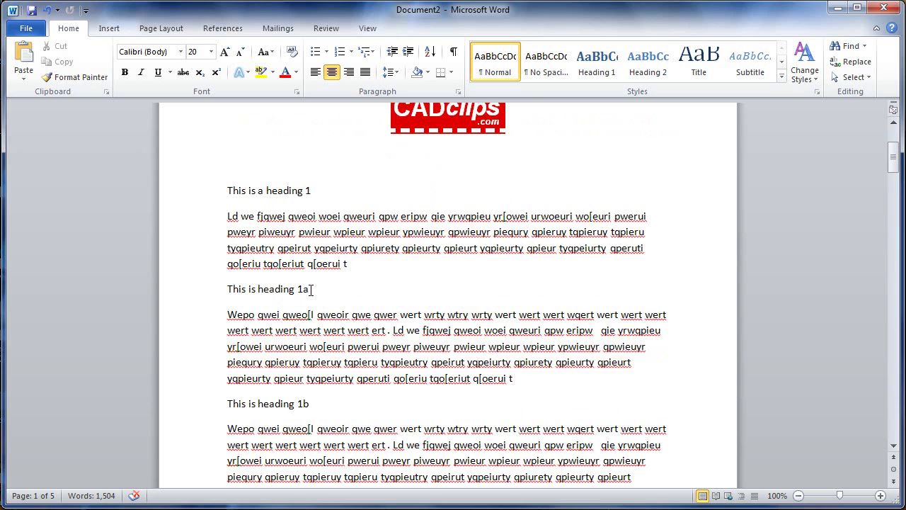
pyautogui.moveTo(309, 289); pyautogui.dragTo(225, 289)
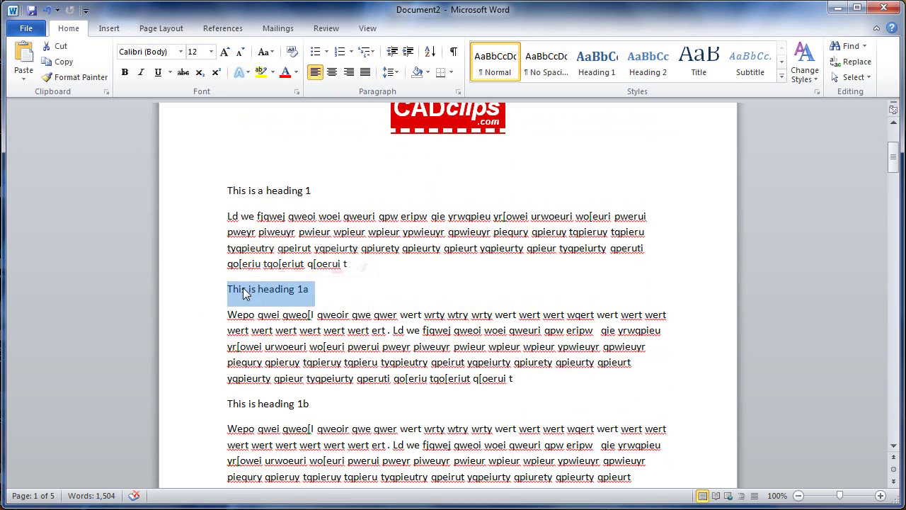
pyautogui.moveTo(316, 402); pyautogui.dragTo(240, 410)
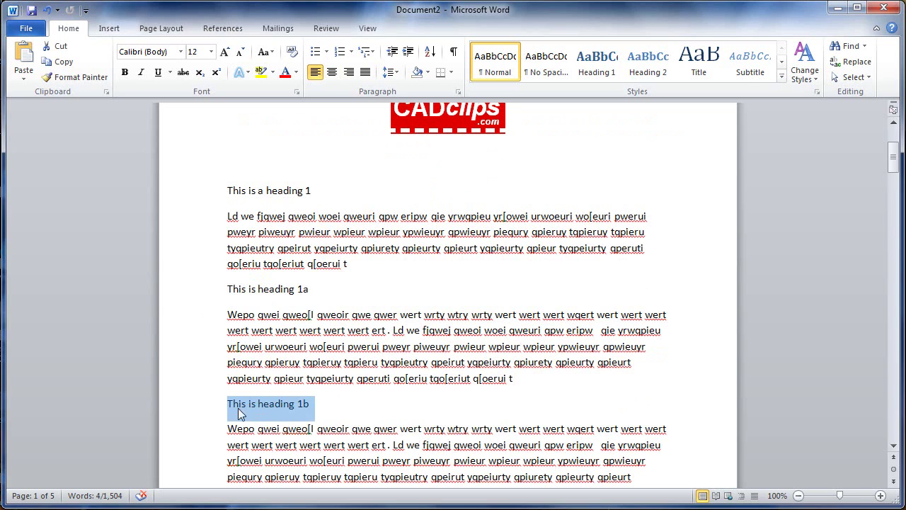
pyautogui.scroll(-5, 422, 396)
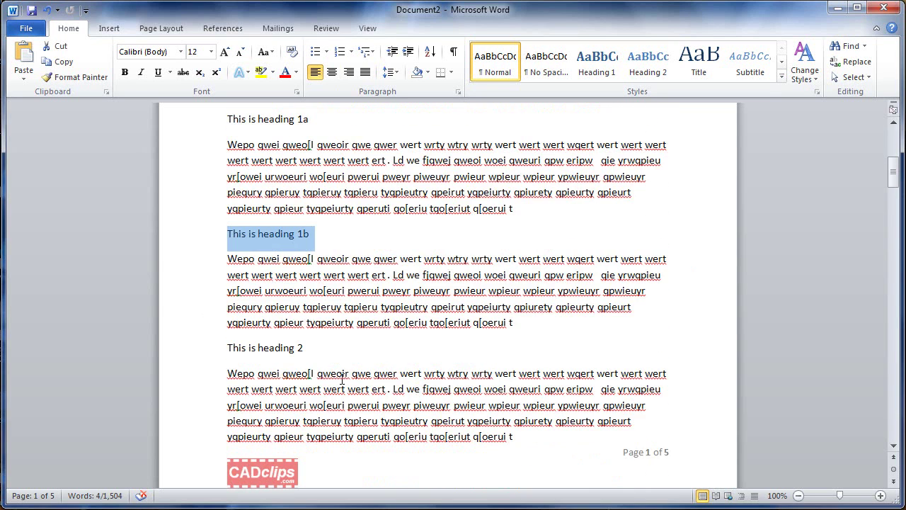
pyautogui.scroll(-12, 312, 350)
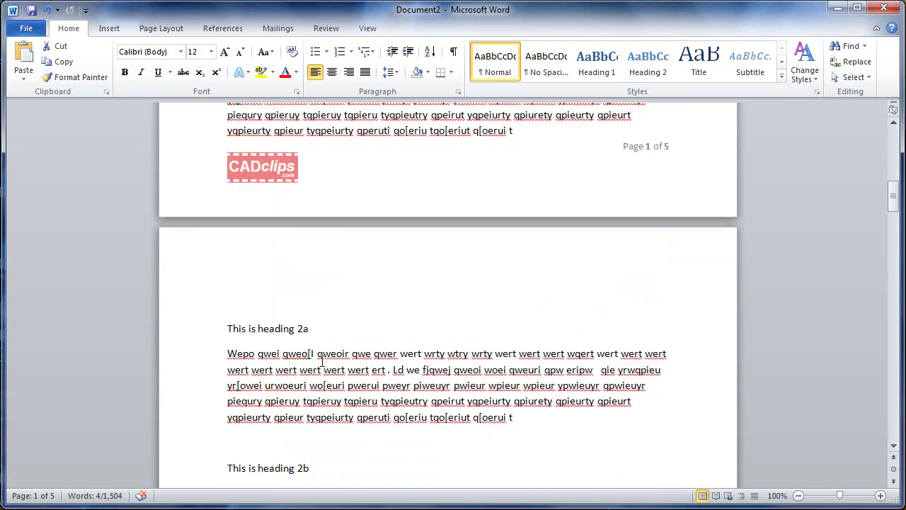
pyautogui.scroll(-2, 323, 362)
pyautogui.scroll(-9, 321, 393)
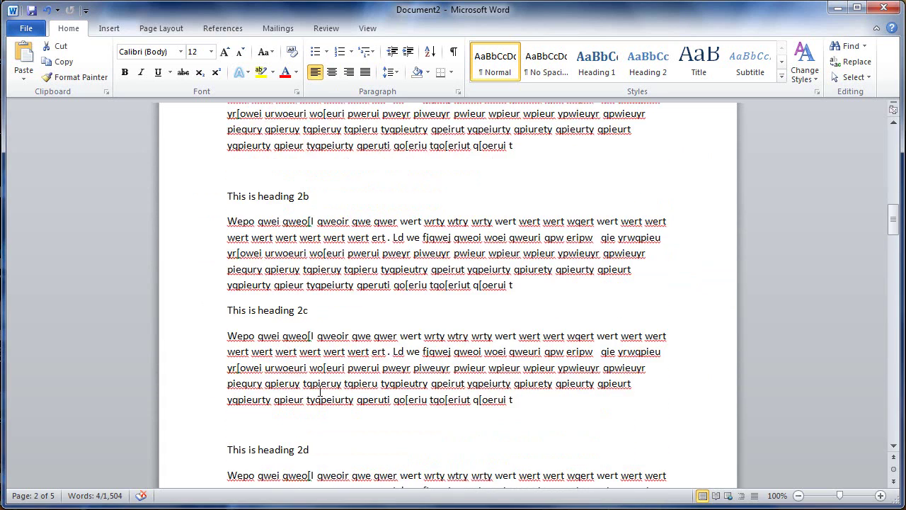
pyautogui.scroll(-2, 319, 391)
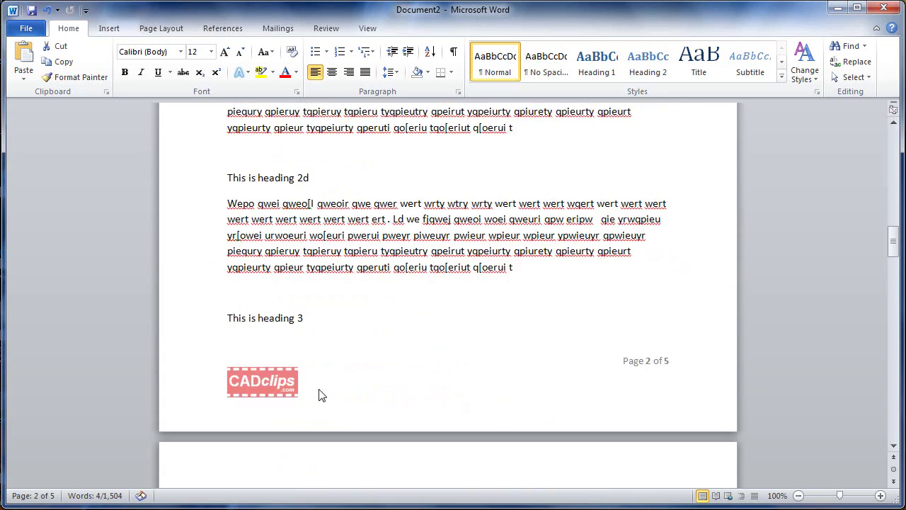
pyautogui.scroll(-3, 318, 329)
pyautogui.scroll(-8, 316, 331)
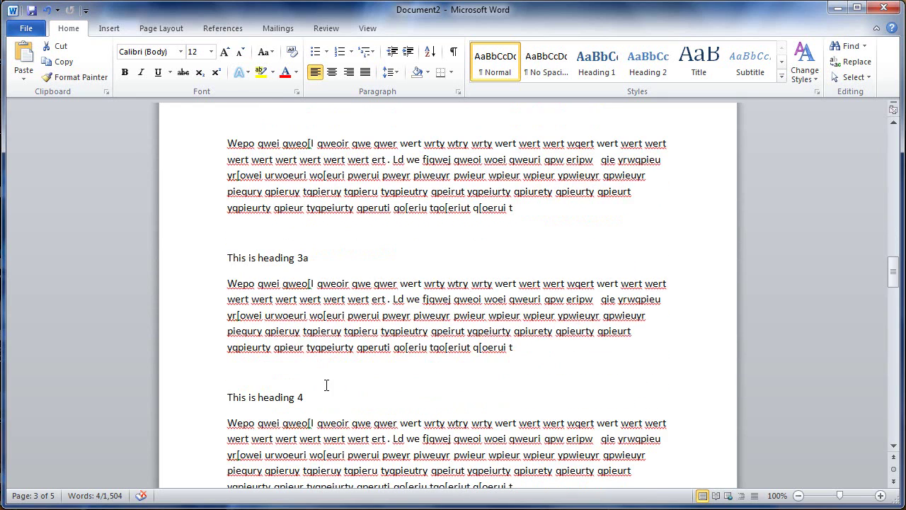
pyautogui.scroll(-5, 320, 394)
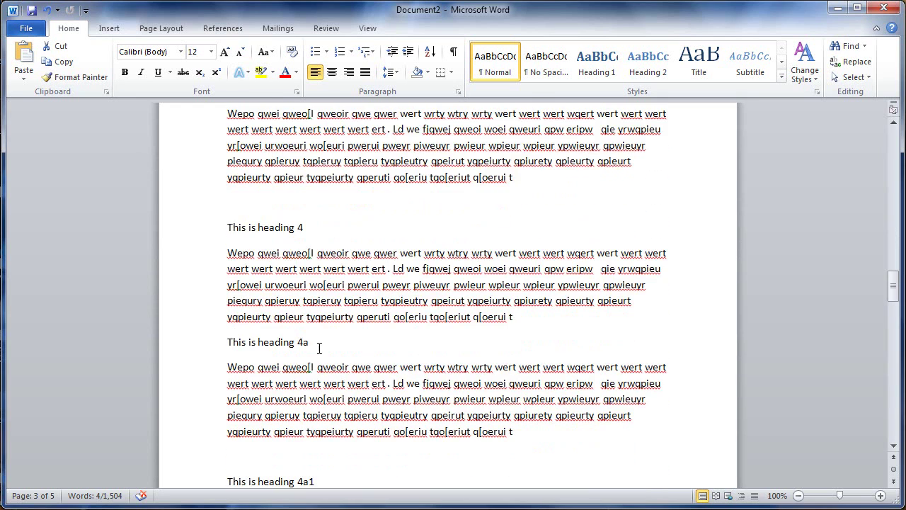
pyautogui.scroll(-2, 344, 378)
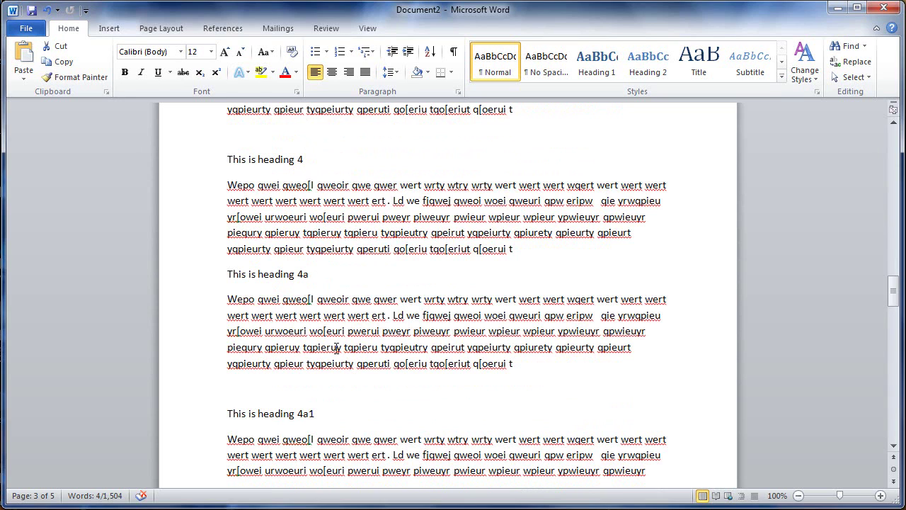
pyautogui.scroll(-2, 330, 317)
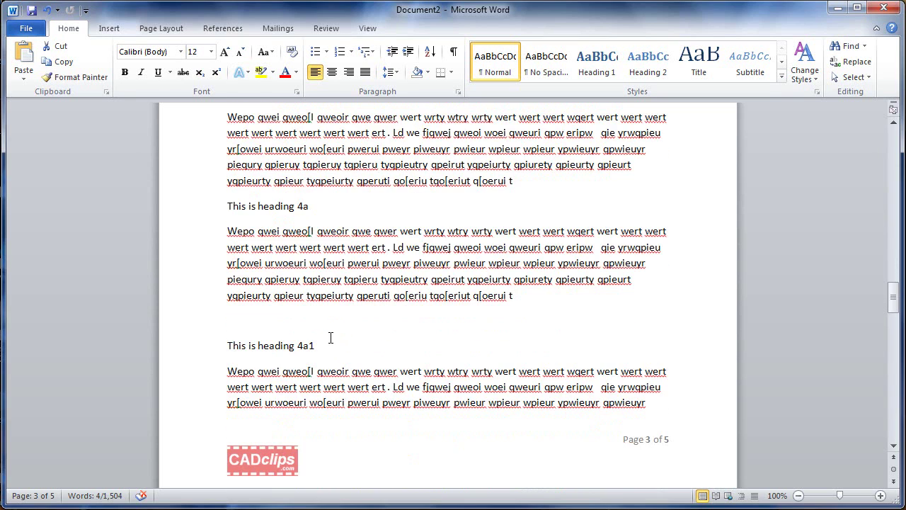
pyautogui.scroll(-9, 328, 345)
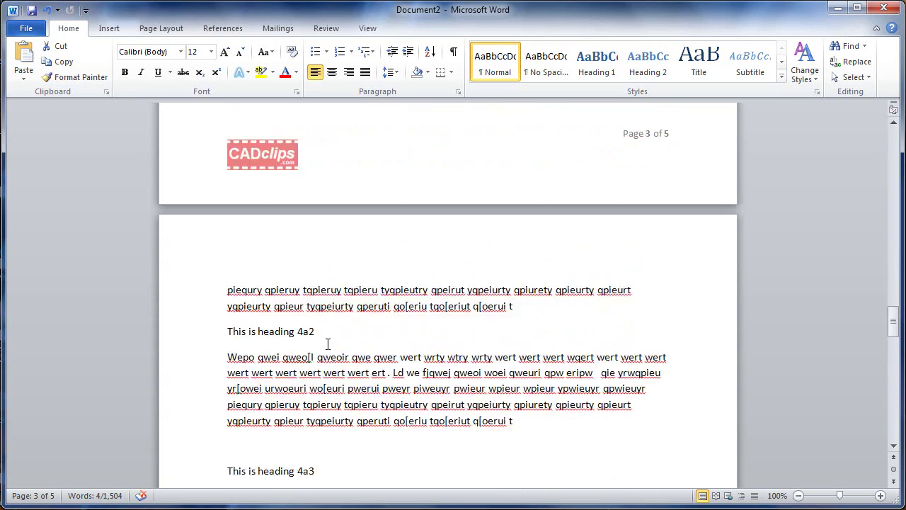
pyautogui.scroll(-3, 336, 361)
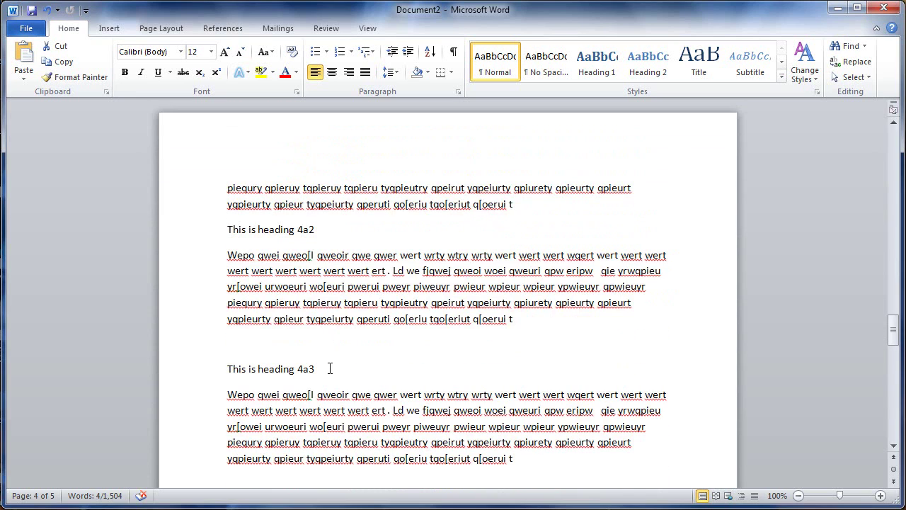
pyautogui.scroll(-5, 330, 369)
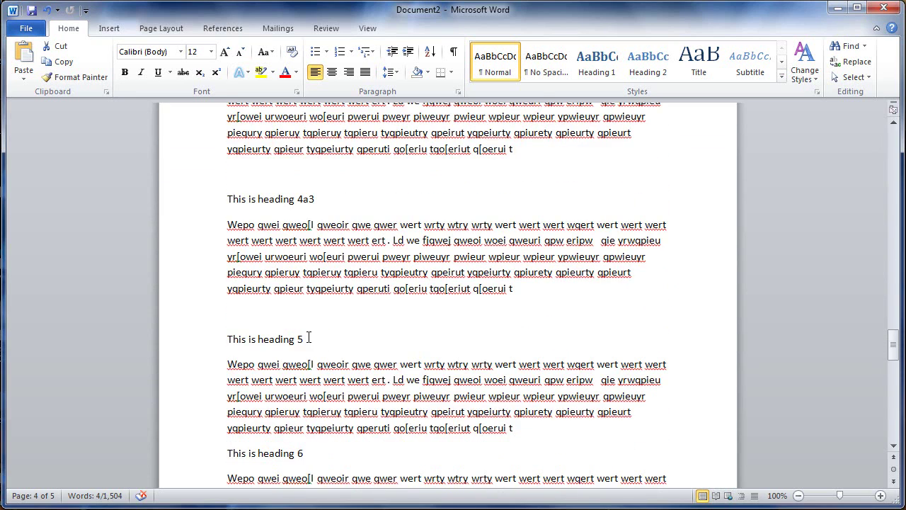
pyautogui.scroll(-2, 317, 358)
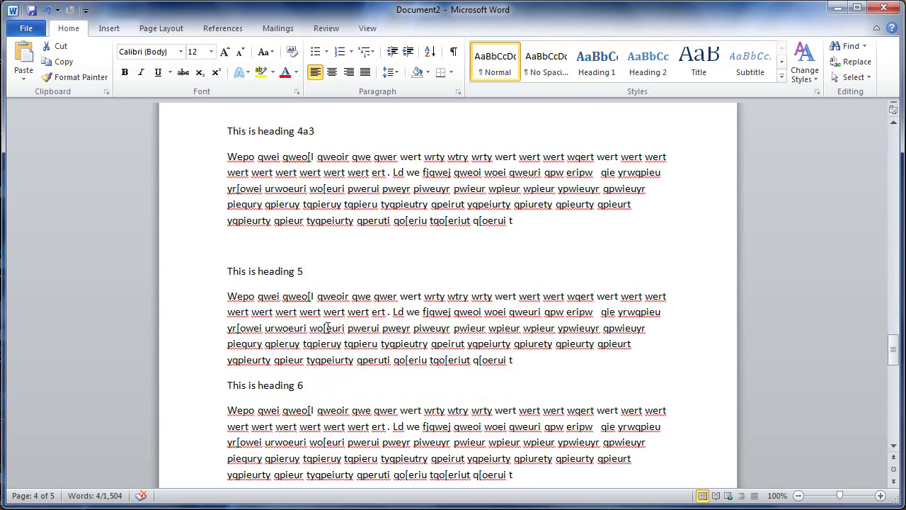
pyautogui.scroll(-4, 336, 409)
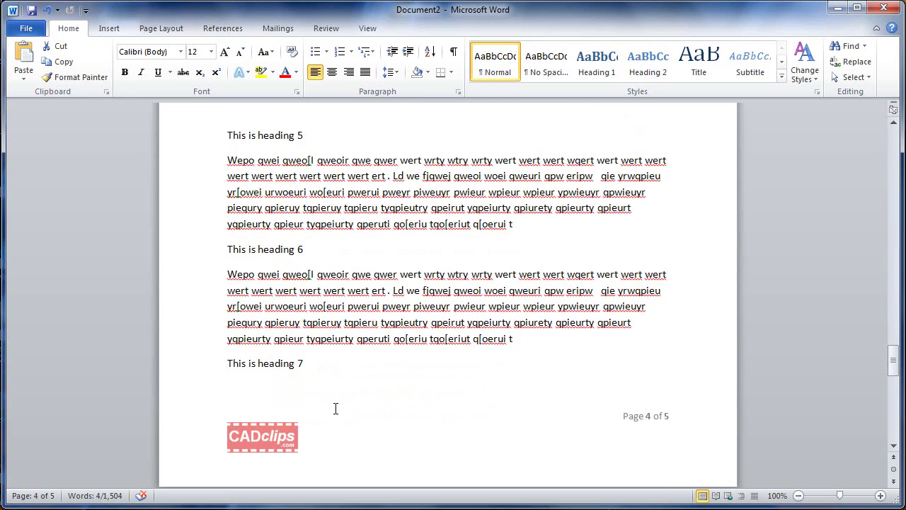
pyautogui.scroll(-14, 315, 374)
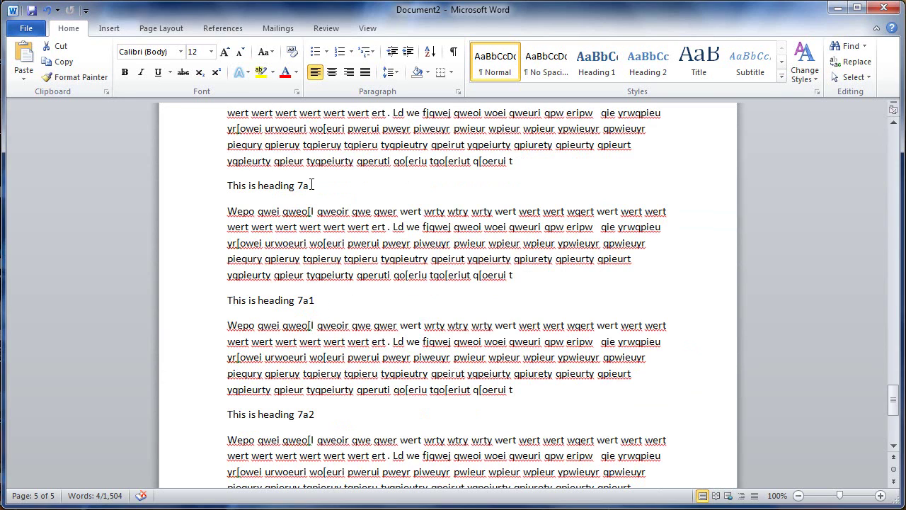
pyautogui.scroll(-3, 325, 418)
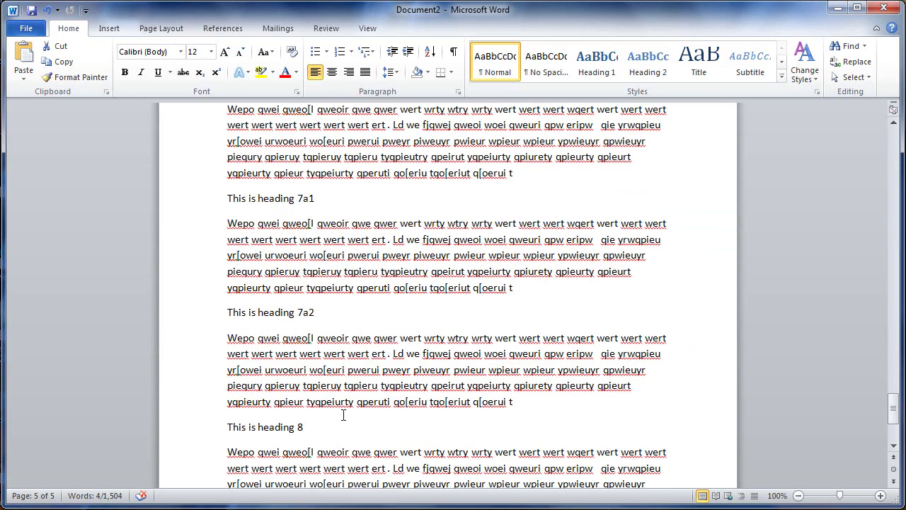
pyautogui.scroll(-6, 362, 415)
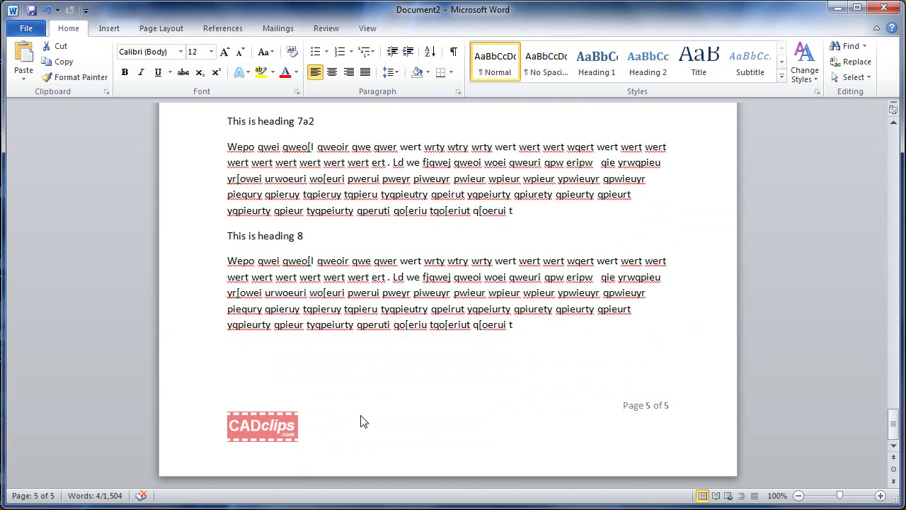
pyautogui.scroll(1, 363, 418)
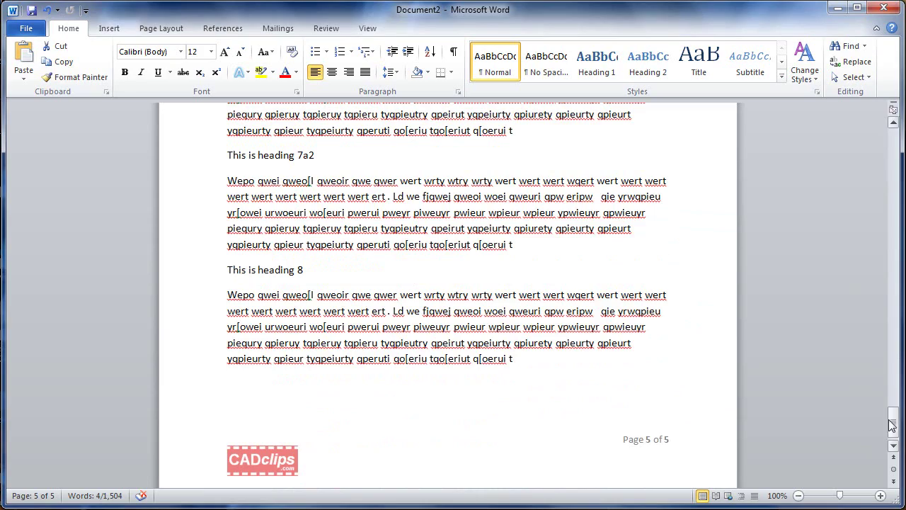
pyautogui.moveTo(893, 422); pyautogui.dragTo(876, 174)
# - Open the built-in Help, look at its start page and close it again
pyautogui.click(585, 75)
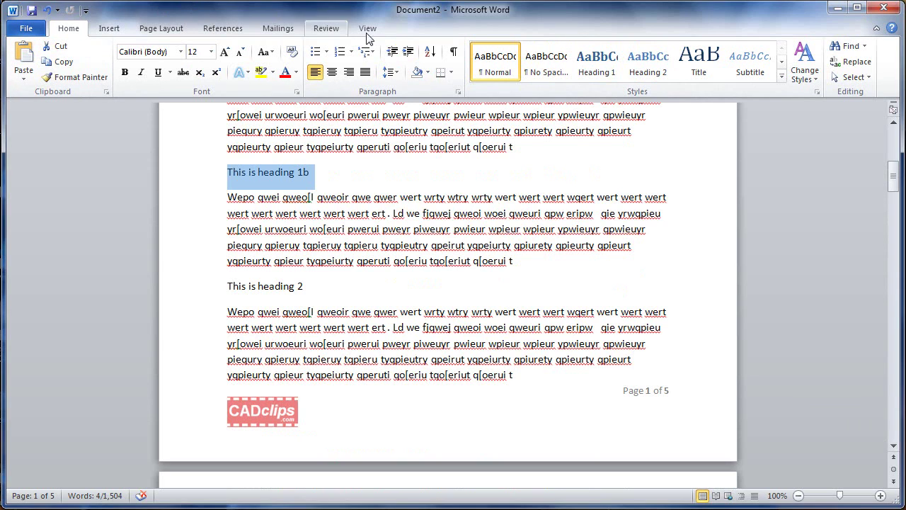
pyautogui.click(877, 29)
pyautogui.click(878, 29)
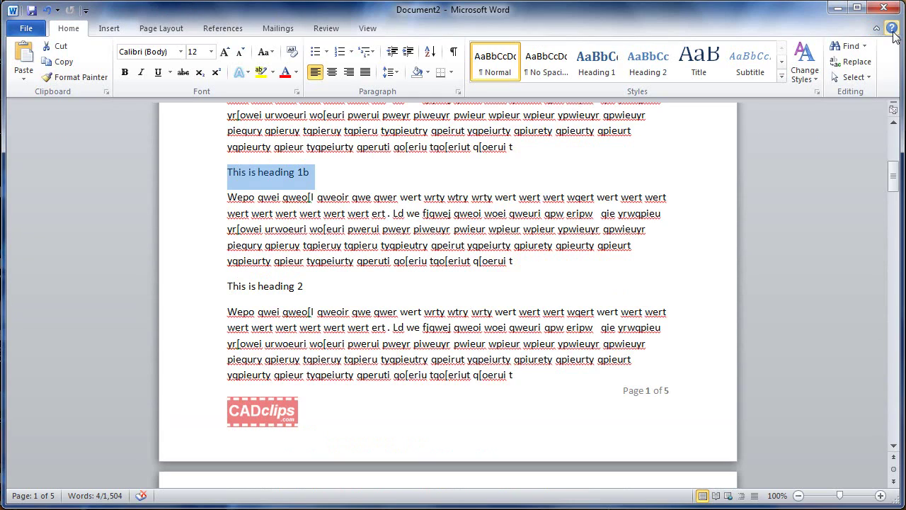
pyautogui.click(893, 29)
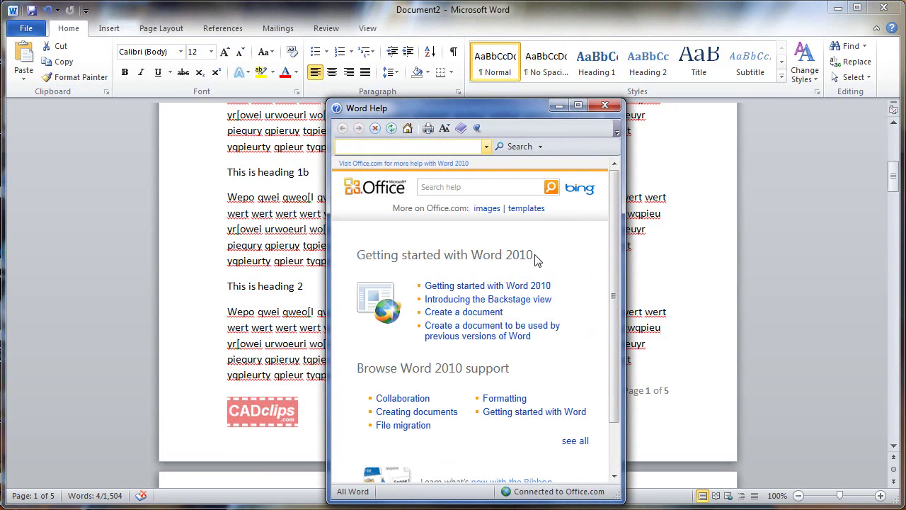
pyautogui.click(604, 107)
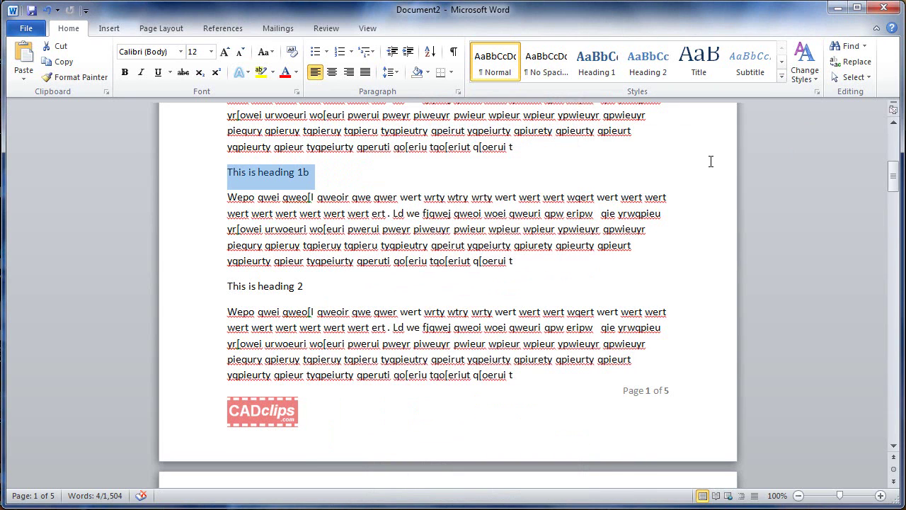
# - Apply the Heading 1 style to the line "This is a heading 1" below the logo on the first page
pyautogui.click(701, 163)
pyautogui.scroll(10, 718, 182)
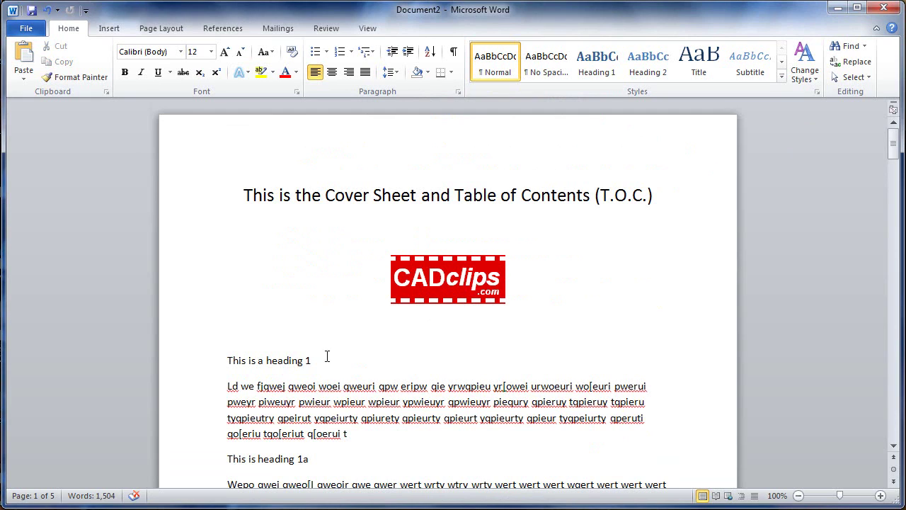
pyautogui.moveTo(317, 358); pyautogui.dragTo(227, 360)
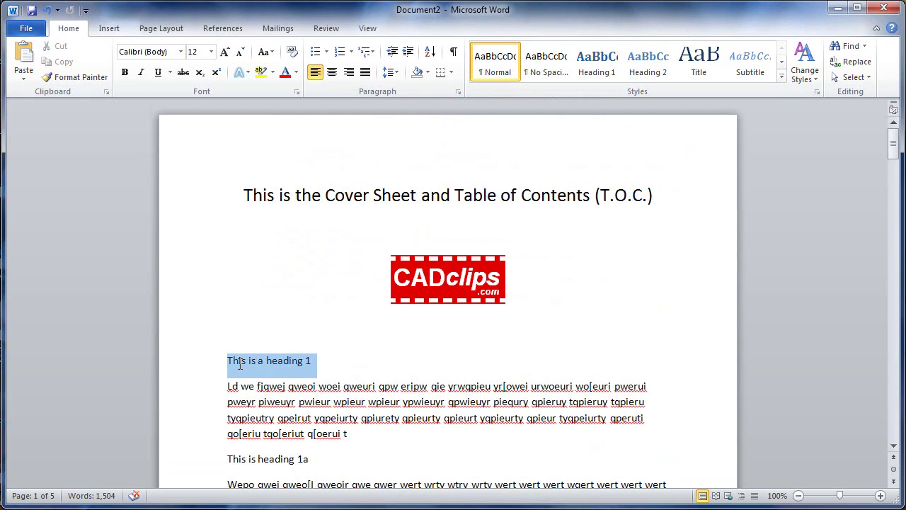
pyautogui.click(597, 68)
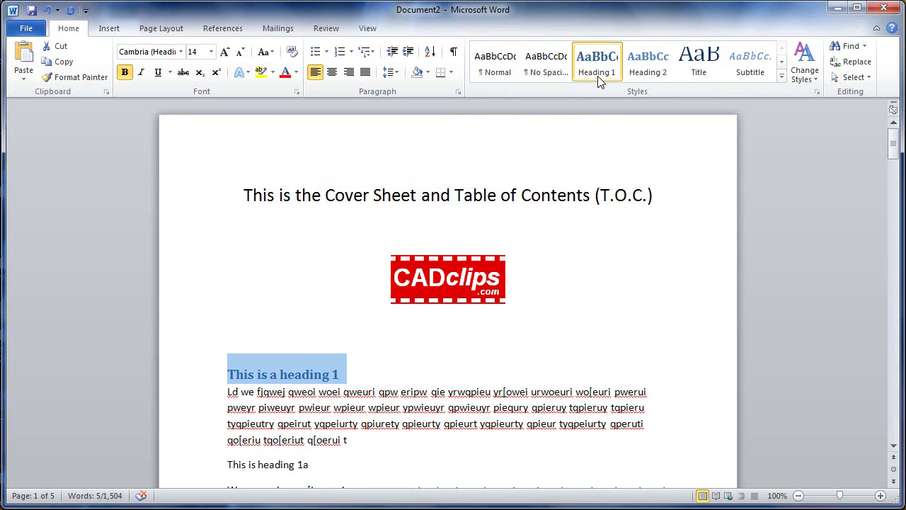
# - Apply the Heading 2 style to the lines "This is heading 1a" and "This is heading 1b"
pyautogui.scroll(-3, 502, 397)
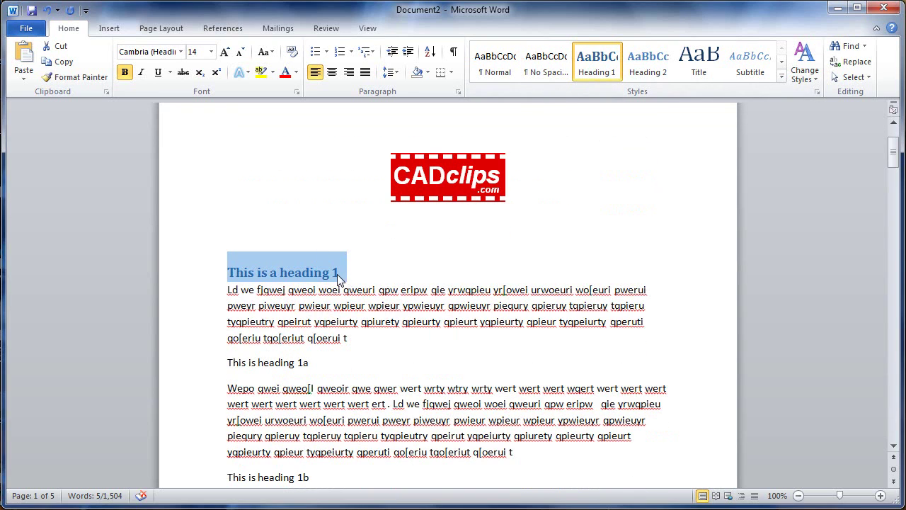
pyautogui.moveTo(316, 362); pyautogui.dragTo(236, 366)
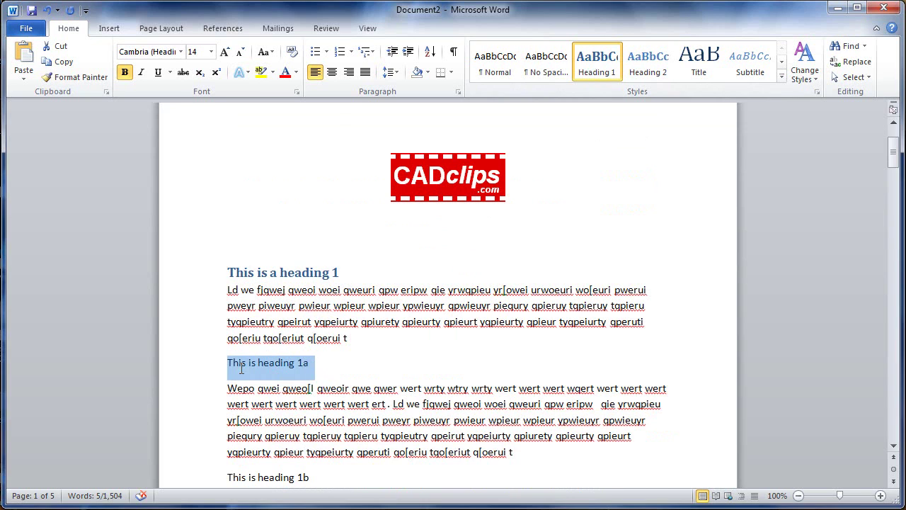
pyautogui.click(643, 67)
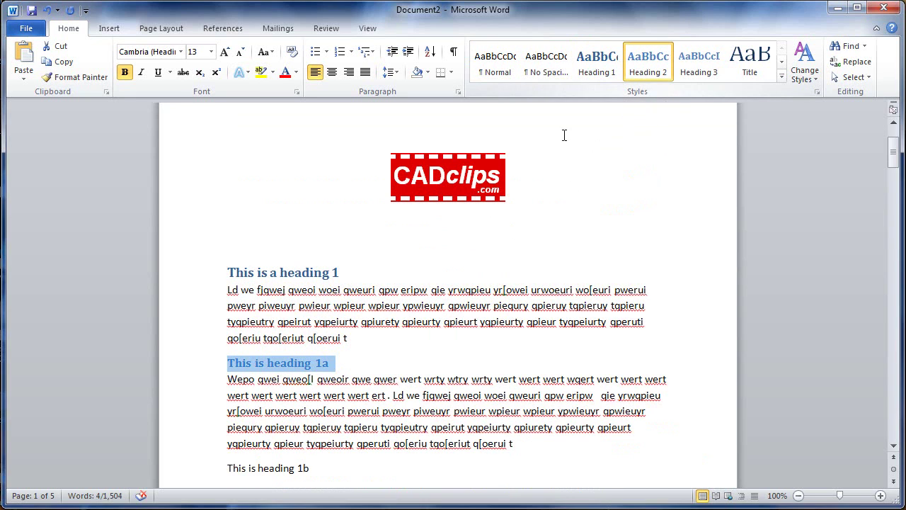
pyautogui.scroll(-3, 408, 302)
pyautogui.moveTo(314, 366); pyautogui.dragTo(239, 375)
pyautogui.click(649, 71)
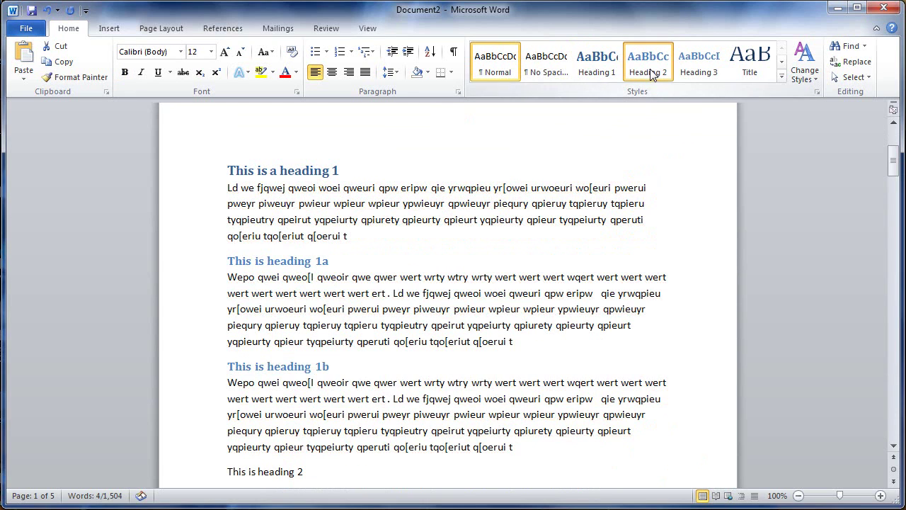
# - Apply the Heading 1 style to the line "This is heading 2" on the first page
pyautogui.scroll(-3, 606, 219)
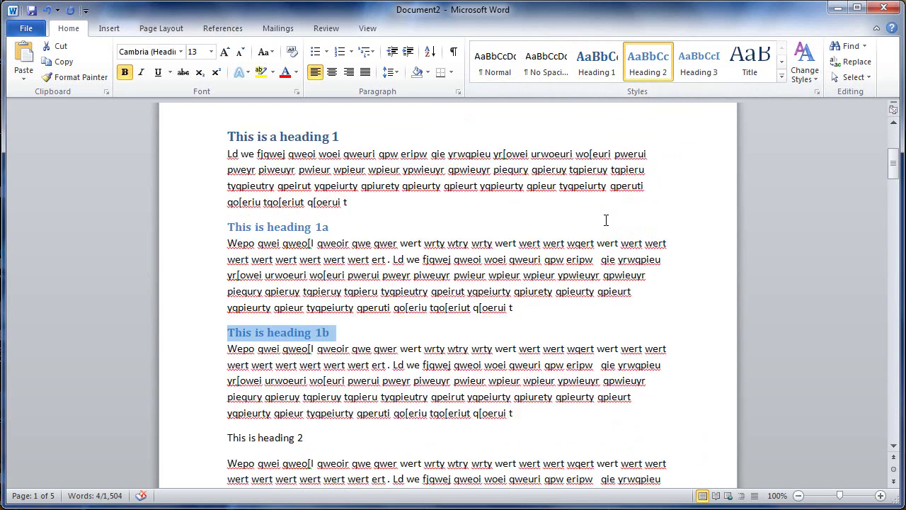
pyautogui.moveTo(307, 371); pyautogui.dragTo(233, 374)
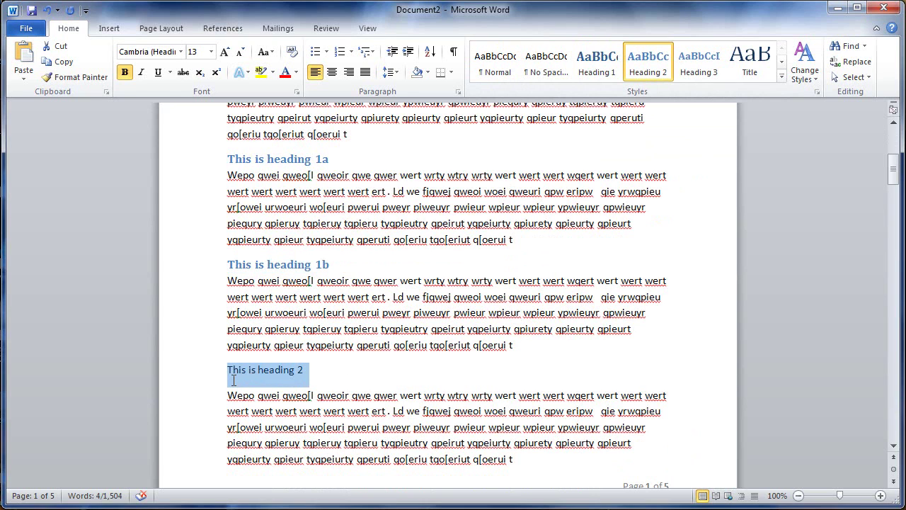
pyautogui.click(591, 64)
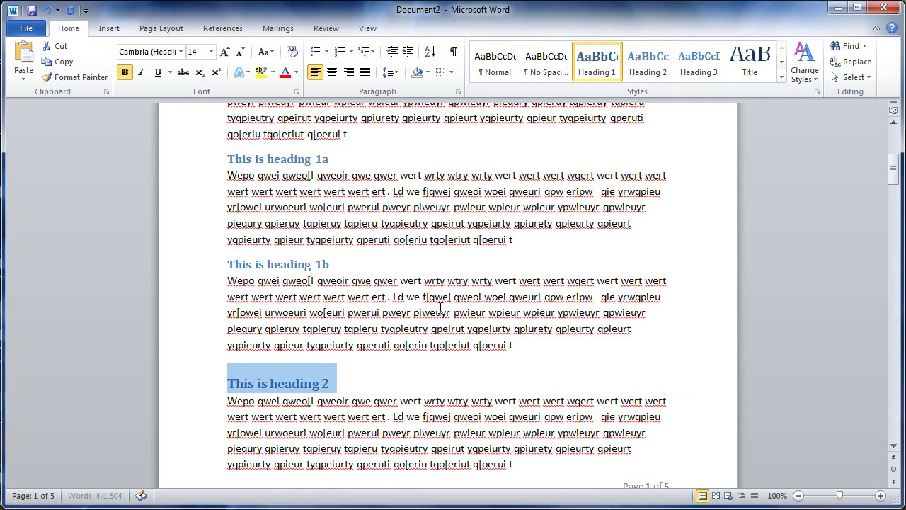
# - Apply the Heading 2 style to the lines "This is heading 2a" and "This is heading 2b" on the second page
pyautogui.scroll(-6, 453, 298)
pyautogui.scroll(-5, 439, 314)
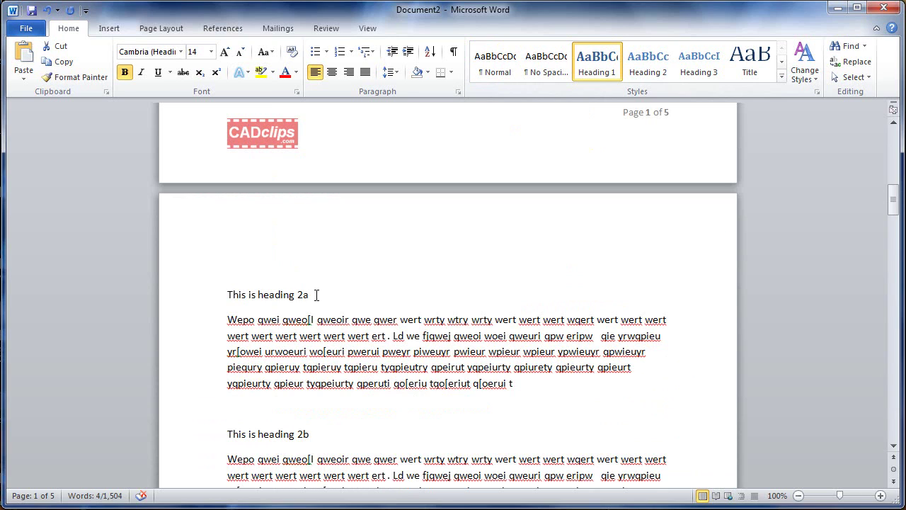
pyautogui.moveTo(317, 294); pyautogui.dragTo(228, 295)
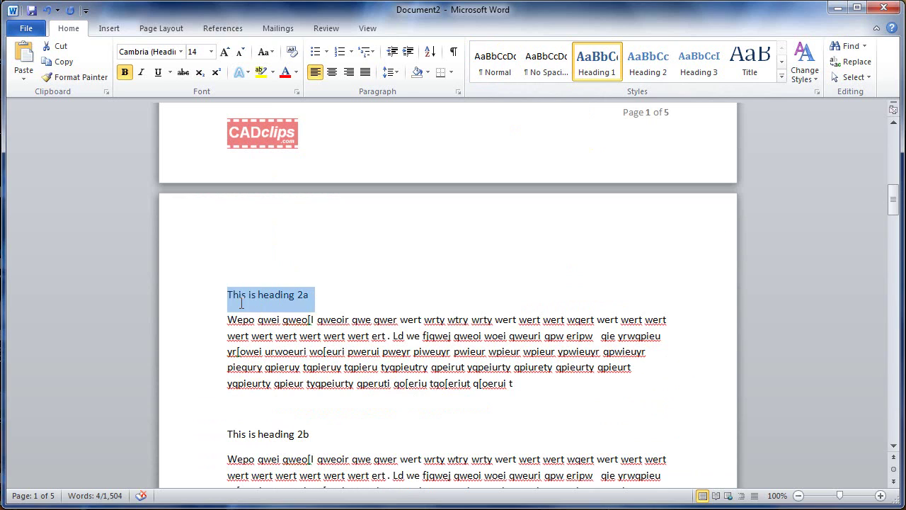
pyautogui.click(643, 68)
pyautogui.scroll(-3, 354, 298)
pyautogui.moveTo(314, 323); pyautogui.dragTo(239, 326)
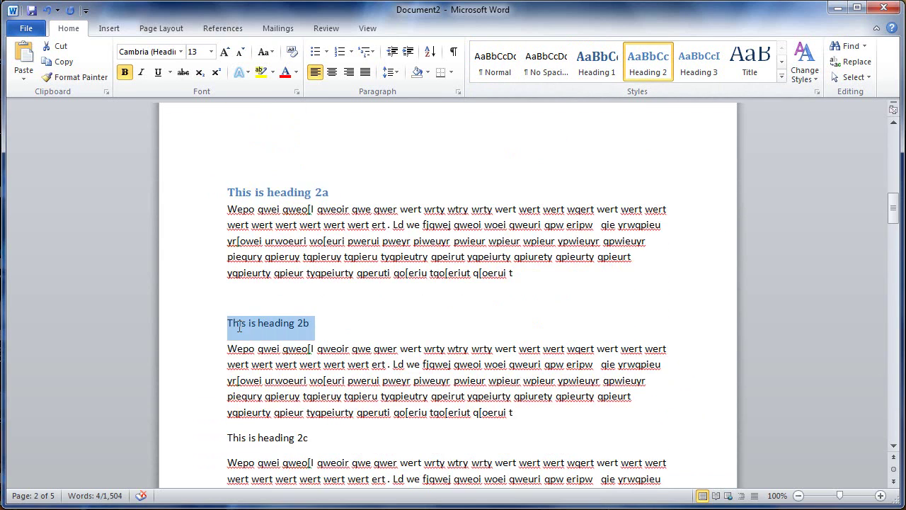
pyautogui.click(646, 65)
# - Apply the Heading 2 style to the line "This is heading 2c"
pyautogui.scroll(-2, 458, 250)
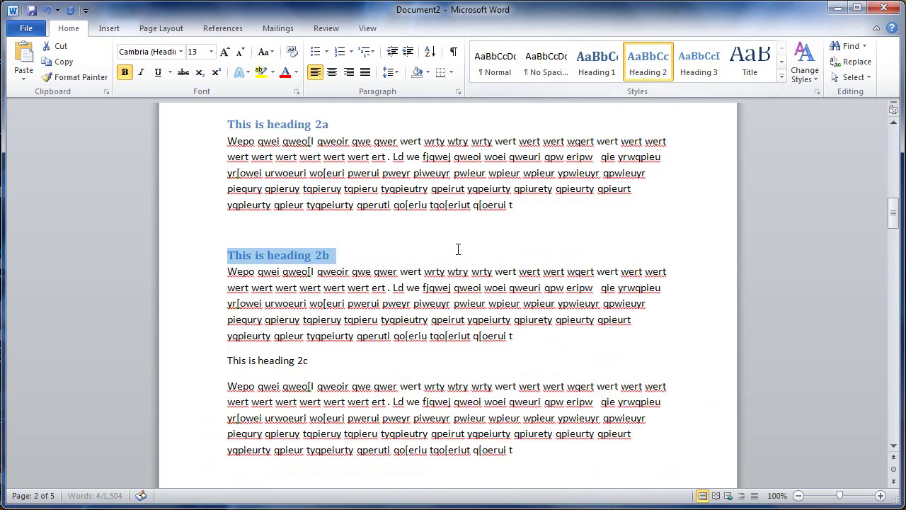
pyautogui.scroll(-2, 458, 249)
pyautogui.moveTo(314, 291); pyautogui.dragTo(227, 292)
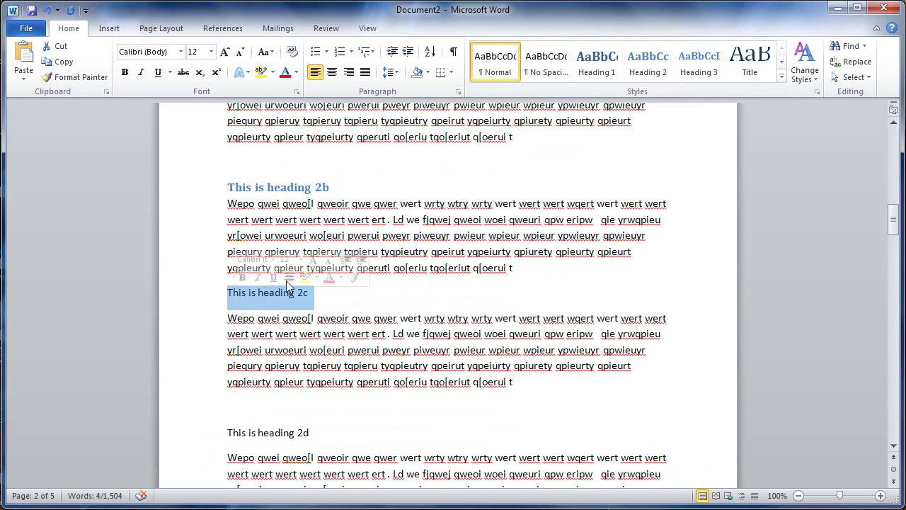
pyautogui.click(645, 65)
# - Delete the empty line above "This is heading 2d" and apply the Heading 2 style to that heading line
pyautogui.scroll(-3, 323, 328)
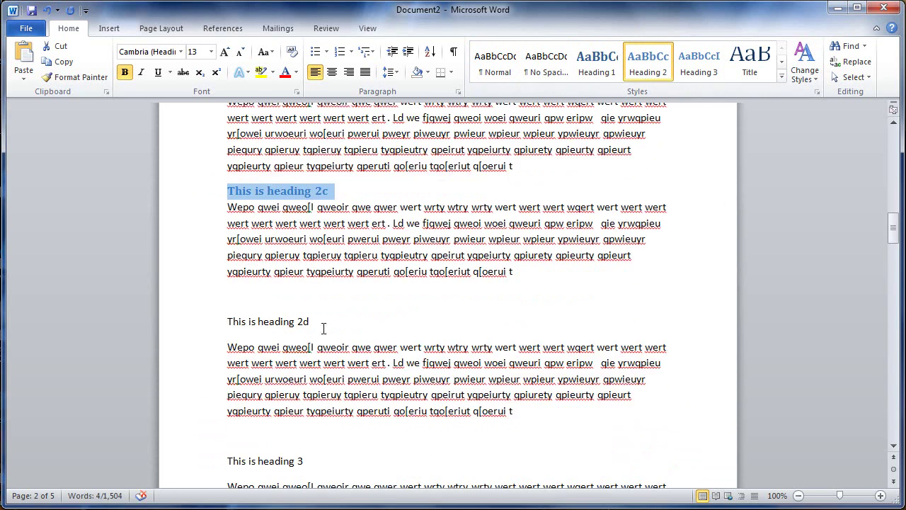
pyautogui.click(300, 301)
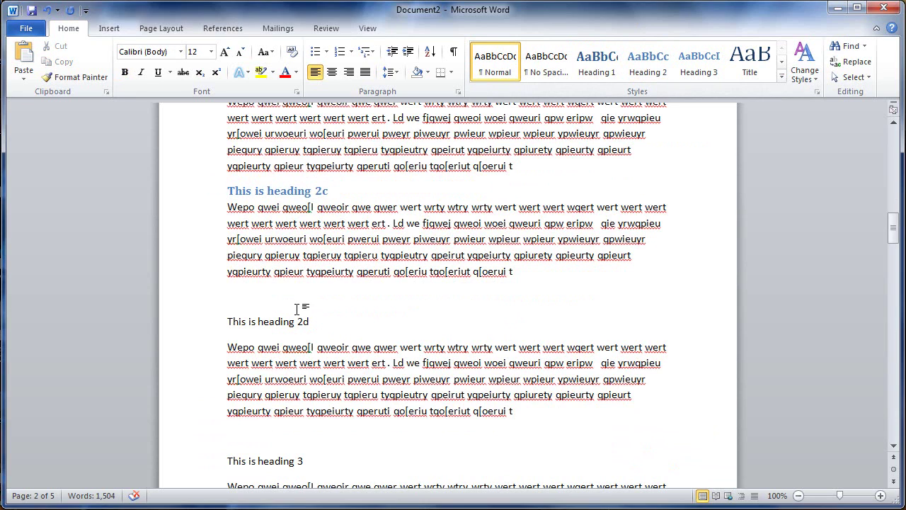
pyautogui.press('Delete')
pyautogui.click(219, 296)
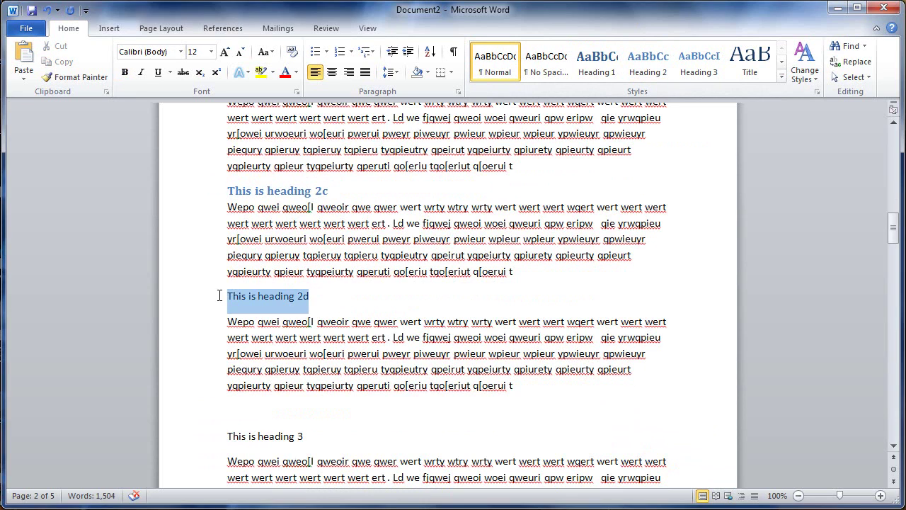
pyautogui.click(648, 63)
# - Apply the Heading 1 style to the line "This is heading 3" and delete the empty line above it
pyautogui.scroll(-3, 339, 331)
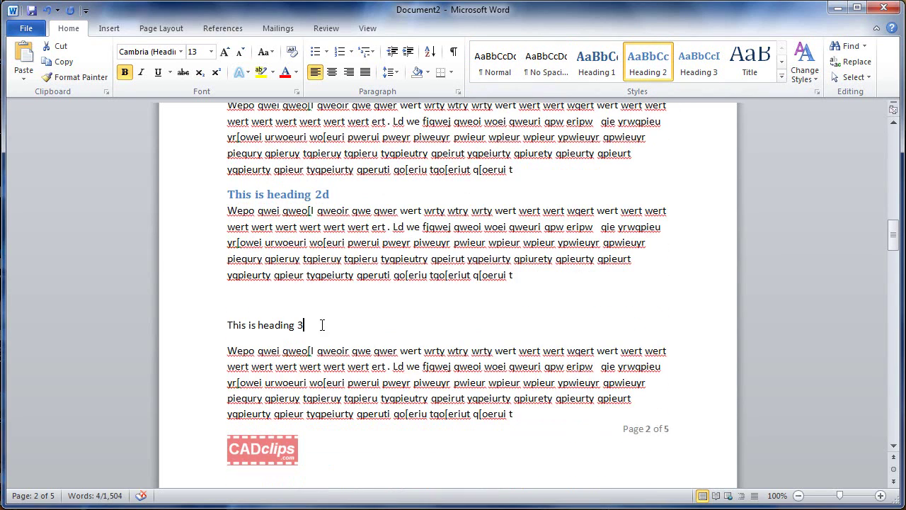
pyautogui.click(212, 334)
pyautogui.click(601, 69)
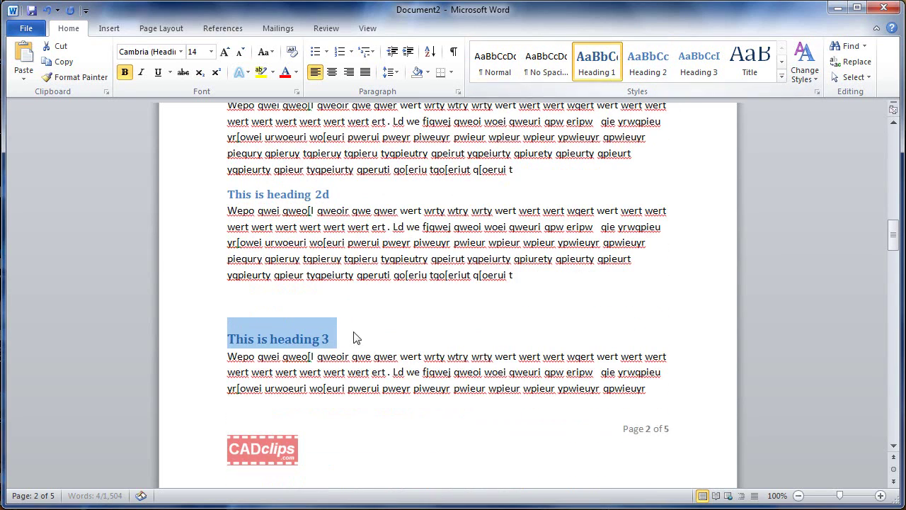
pyautogui.click(347, 306)
pyautogui.press('Delete')
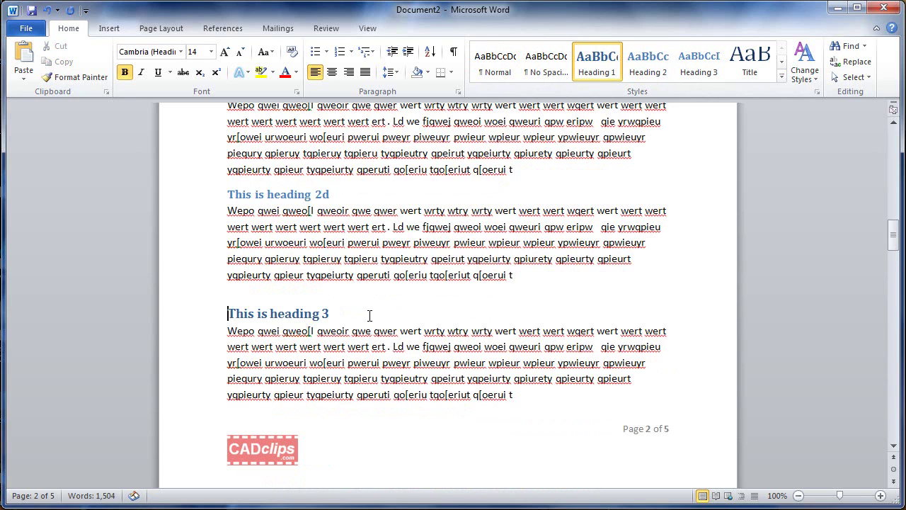
# - Apply the Heading 2 style to the line "This is heading 3a" at the start of the third page
pyautogui.scroll(-7, 393, 319)
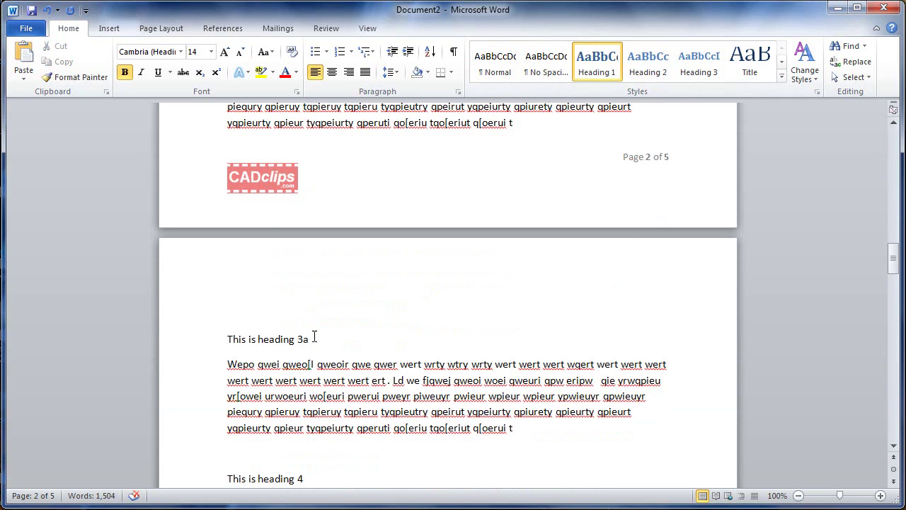
pyautogui.moveTo(314, 339); pyautogui.dragTo(239, 348)
pyautogui.click(639, 70)
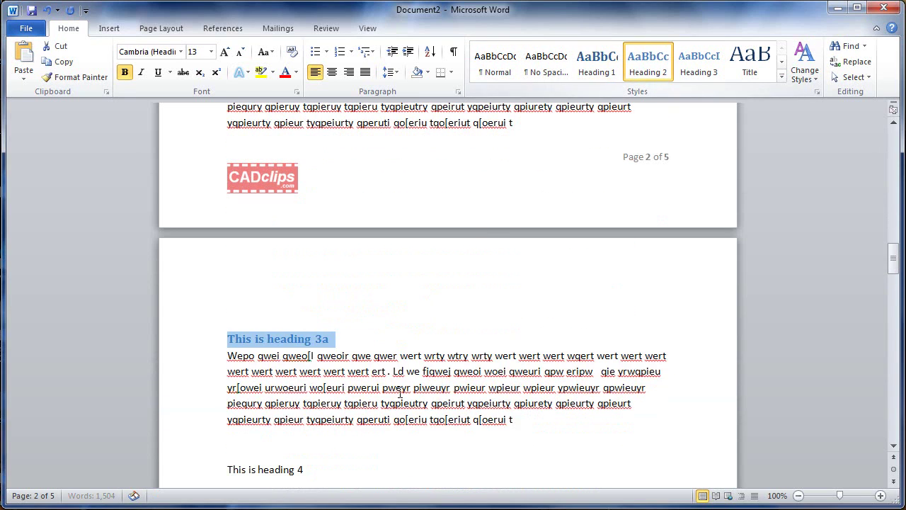
# - Apply the Heading 1 style to the line "This is heading 4" on the third page
pyautogui.scroll(-3, 364, 382)
pyautogui.moveTo(310, 368); pyautogui.dragTo(238, 381)
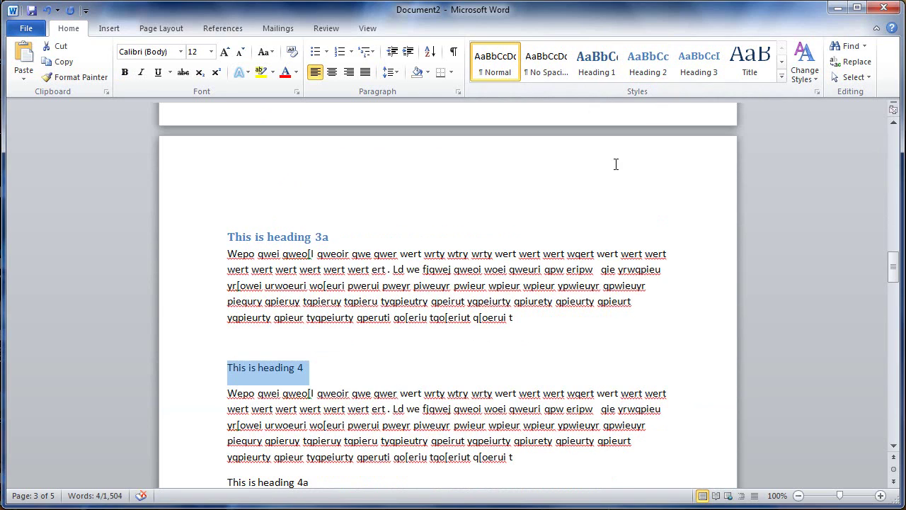
pyautogui.click(648, 71)
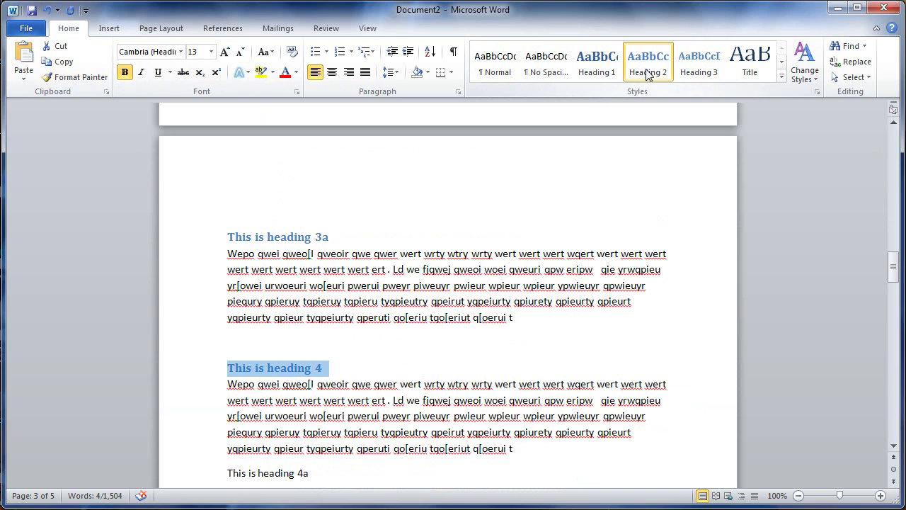
pyautogui.click(597, 65)
# - Apply the Heading 2 style to the line "This is heading 4a"
pyautogui.scroll(-3, 413, 365)
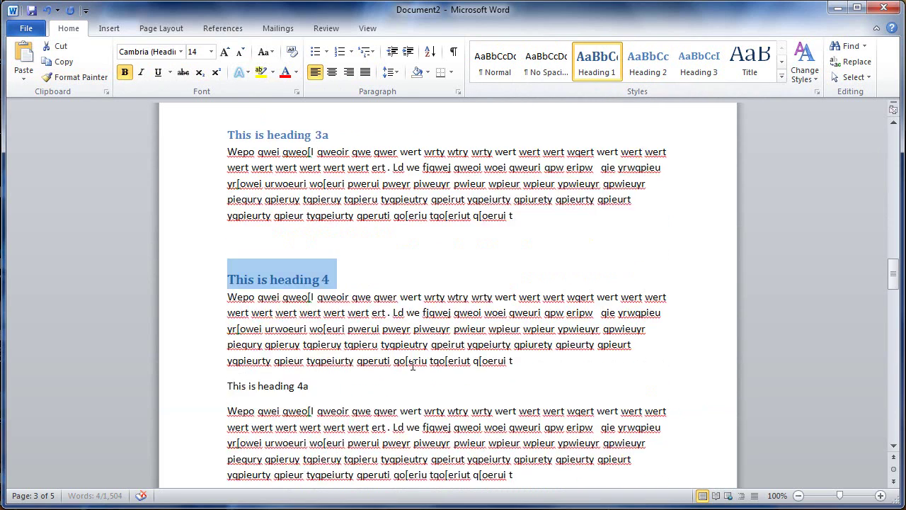
pyautogui.scroll(-3, 413, 365)
pyautogui.moveTo(321, 286); pyautogui.dragTo(226, 284)
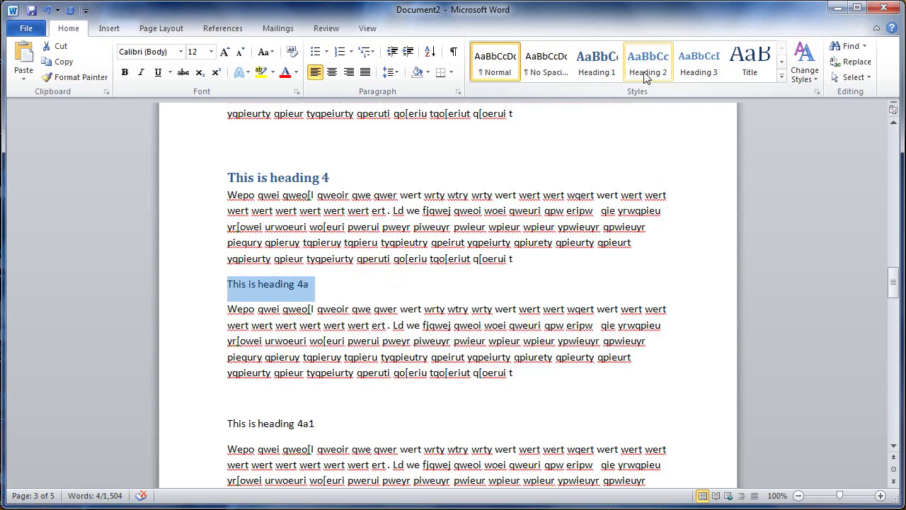
pyautogui.click(646, 76)
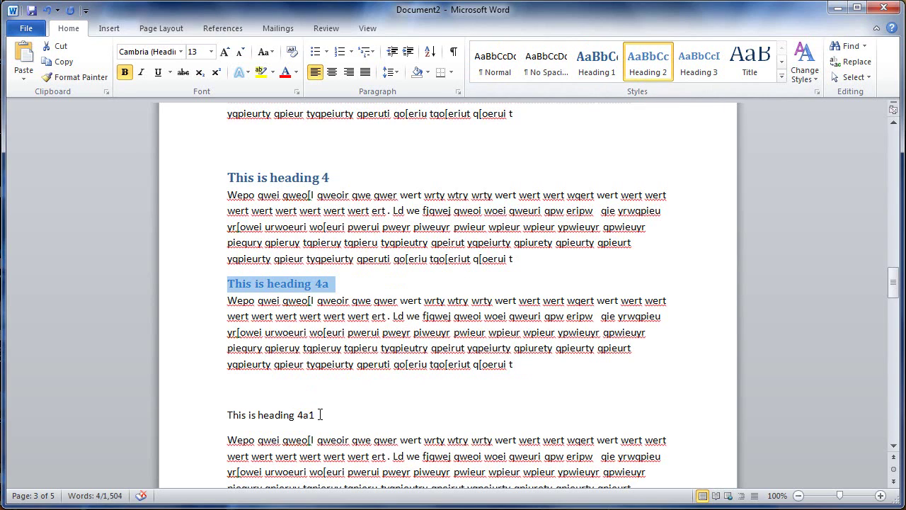
# - Apply the Heading 3 style to the lines "This is heading 4a1", "This is heading 4a2" and "This is heading 4a3"
pyautogui.moveTo(319, 415); pyautogui.dragTo(234, 421)
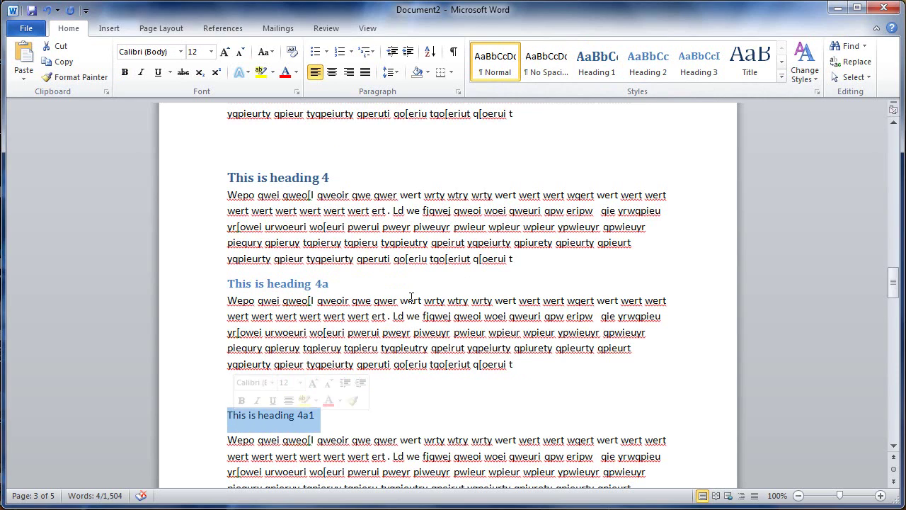
pyautogui.click(699, 64)
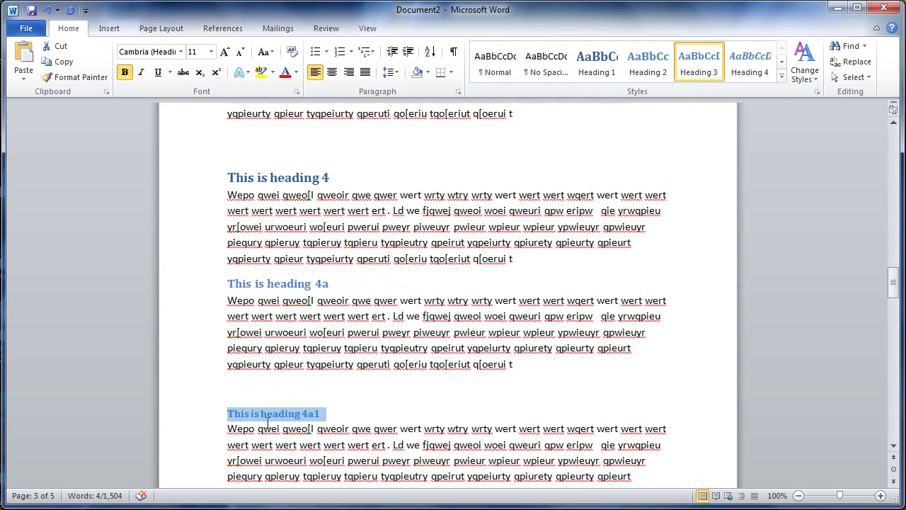
pyautogui.scroll(-4, 392, 371)
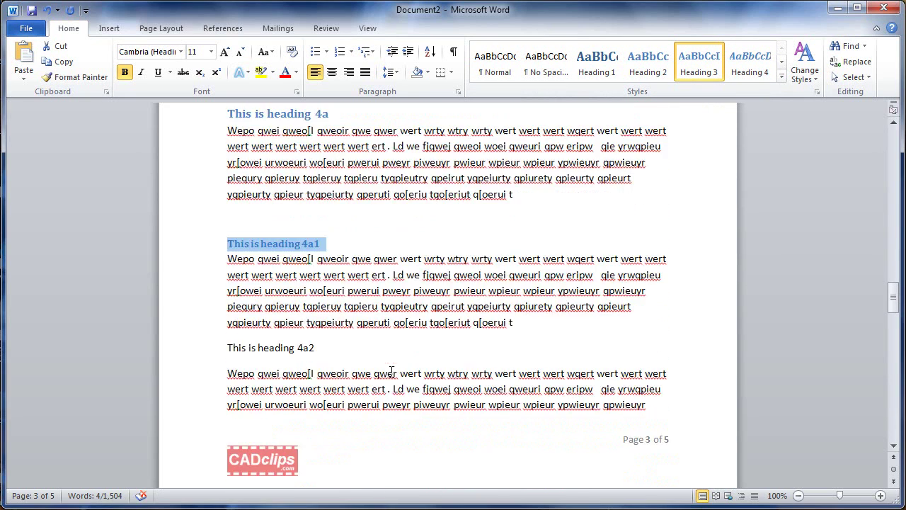
pyautogui.moveTo(323, 345); pyautogui.dragTo(228, 347)
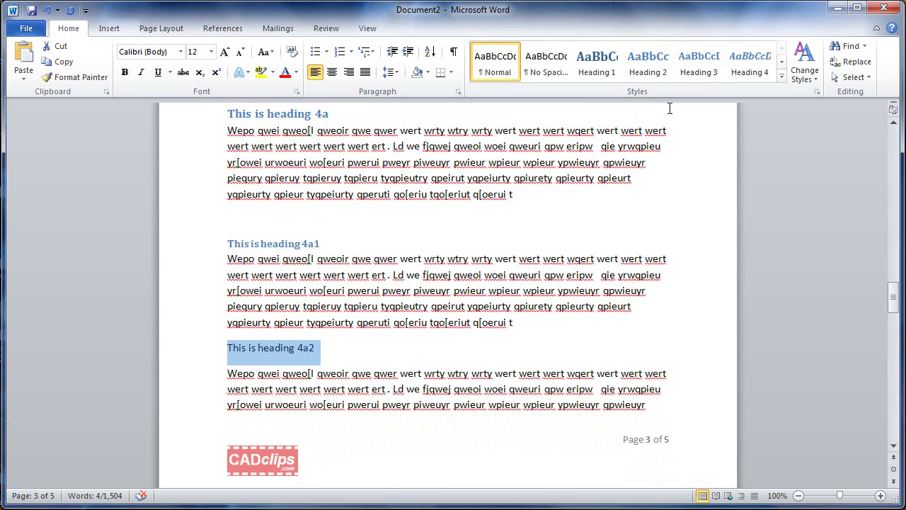
pyautogui.click(694, 73)
pyautogui.scroll(-6, 494, 376)
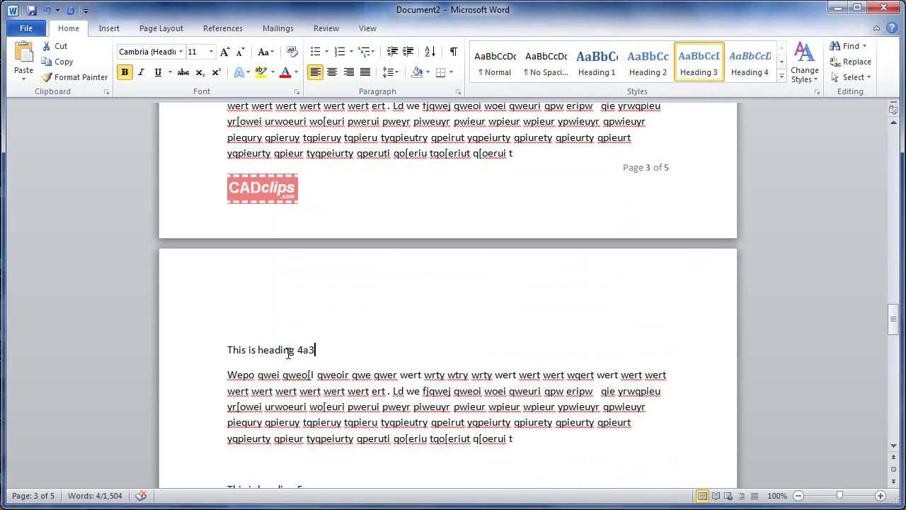
pyautogui.moveTo(320, 349); pyautogui.dragTo(233, 366)
pyautogui.click(681, 75)
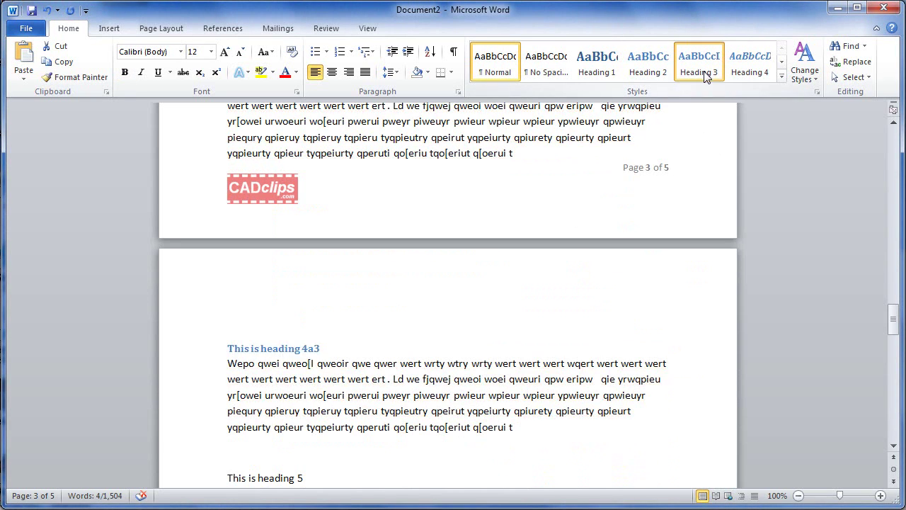
# - Apply the Heading 1 style to the lines "This is heading 5", "This is heading 6" and "This is heading 7" on the fourth page
pyautogui.scroll(-3, 388, 443)
pyautogui.moveTo(307, 375); pyautogui.dragTo(226, 381)
pyautogui.click(595, 65)
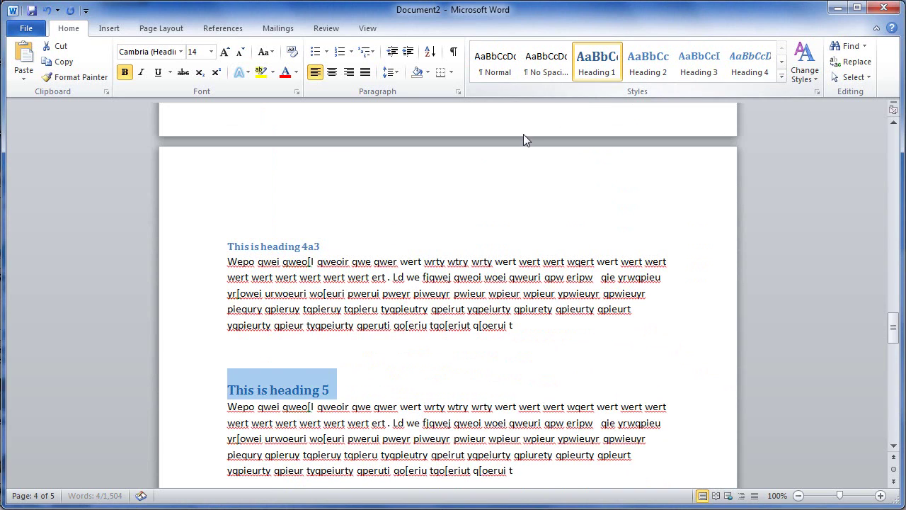
pyautogui.scroll(-4, 319, 363)
pyautogui.moveTo(271, 359); pyautogui.dragTo(236, 364)
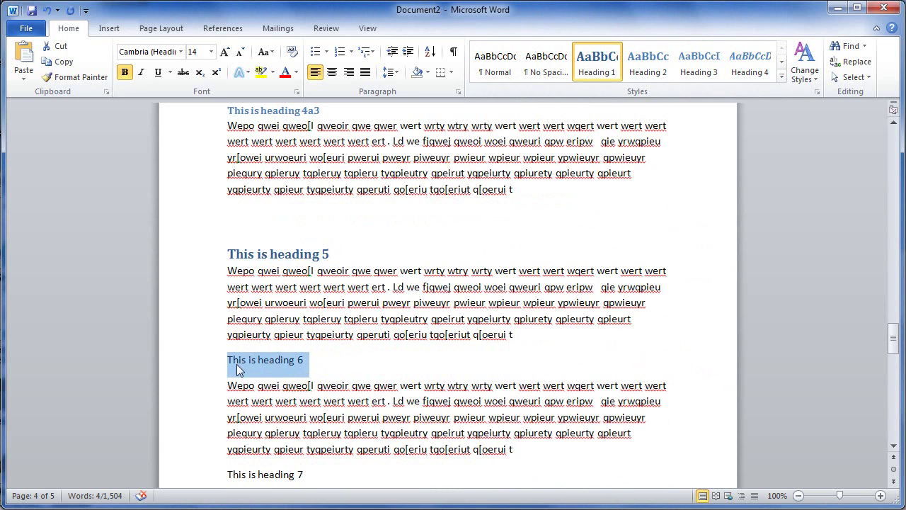
pyautogui.click(595, 68)
pyautogui.scroll(-3, 419, 461)
pyautogui.scroll(-1, 418, 462)
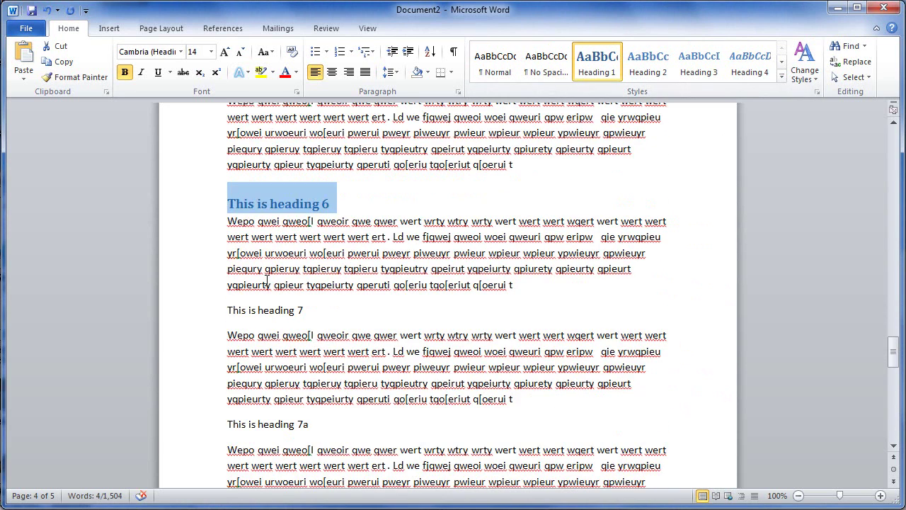
pyautogui.moveTo(318, 306); pyautogui.dragTo(217, 305)
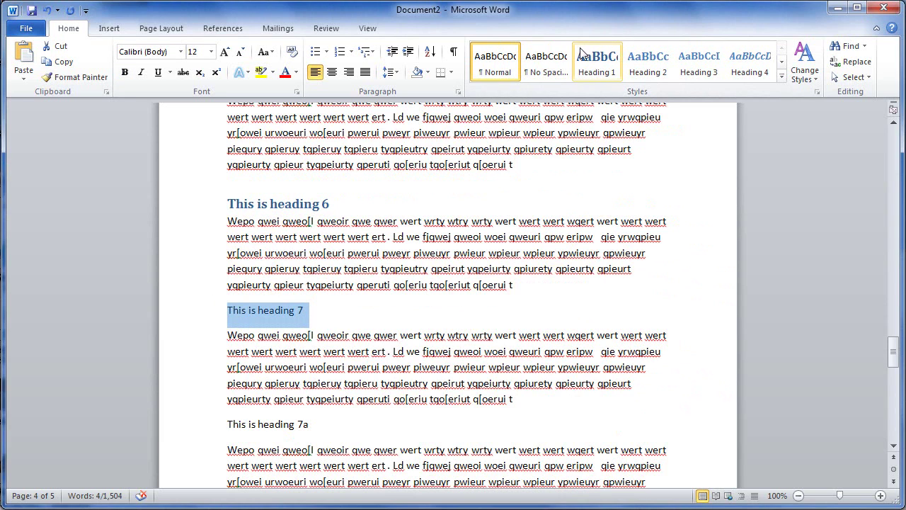
pyautogui.click(599, 62)
# - Apply the Heading 2 style to "This is heading 7a" and the Heading 3 style to "This is heading 7a1" and "This is heading 7a2"
pyautogui.moveTo(312, 430); pyautogui.dragTo(225, 429)
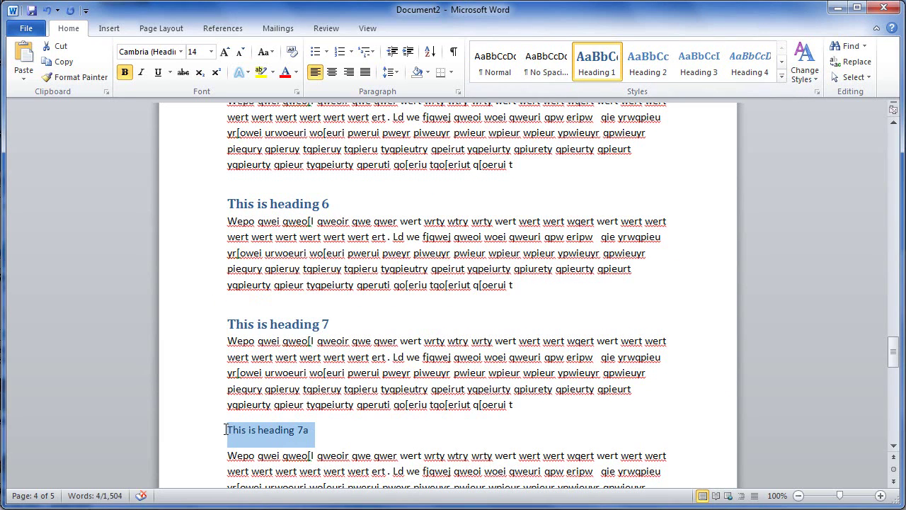
pyautogui.click(645, 64)
pyautogui.scroll(-8, 413, 403)
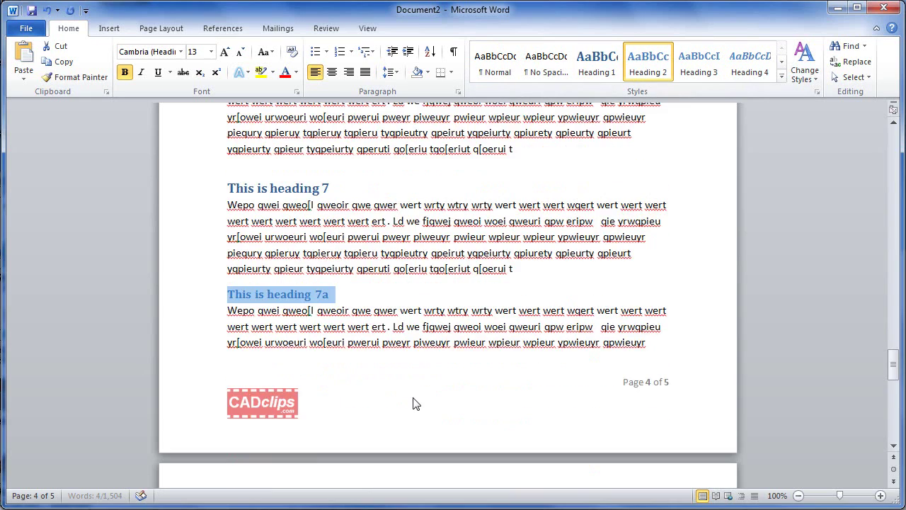
pyautogui.scroll(-3, 367, 393)
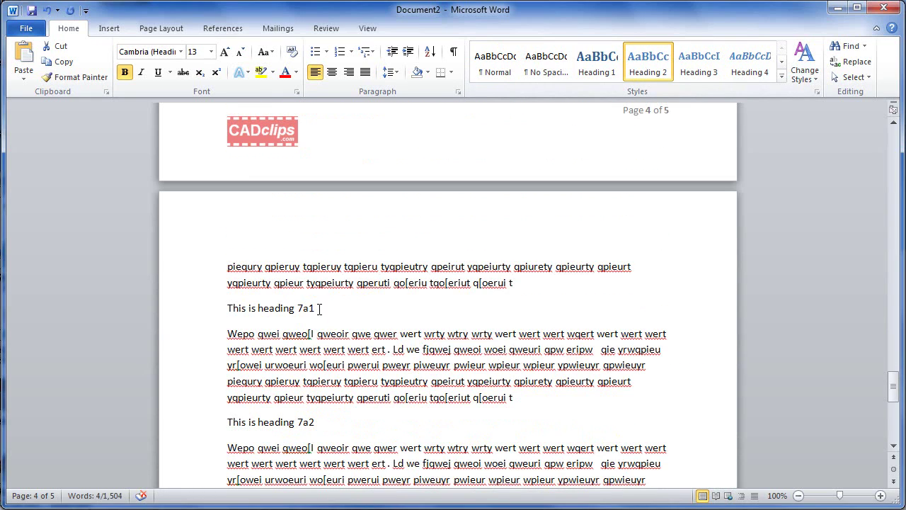
pyautogui.moveTo(319, 309); pyautogui.dragTo(226, 309)
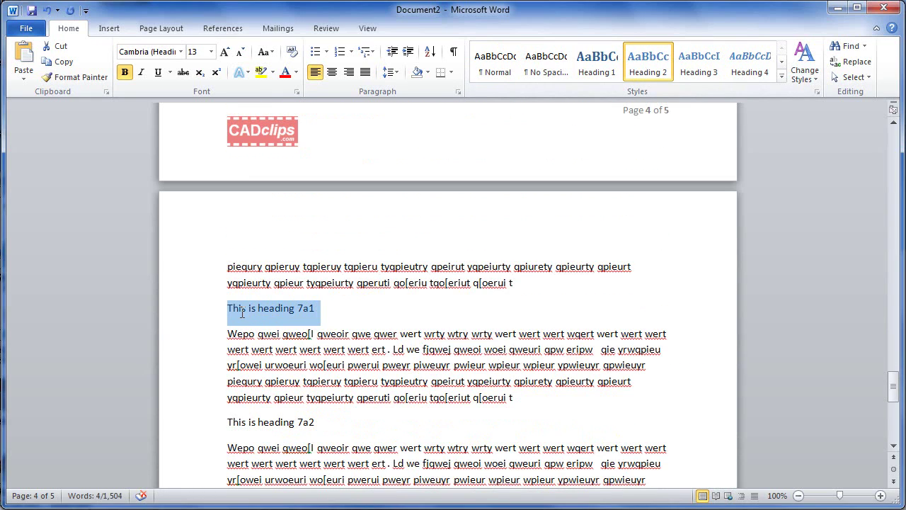
pyautogui.click(696, 67)
pyautogui.moveTo(320, 412); pyautogui.dragTo(226, 412)
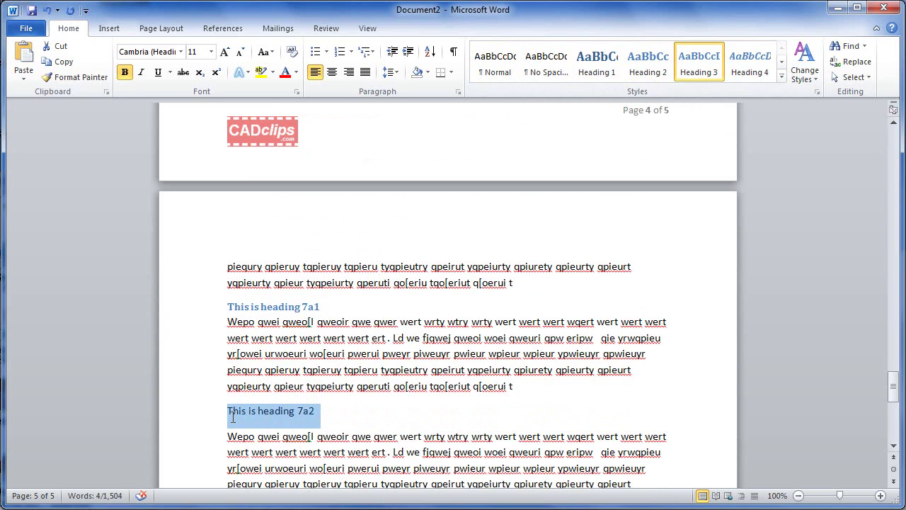
pyautogui.click(698, 62)
# - Apply the Heading 1 style to the line "This is heading 8" on the last page and check the document's end
pyautogui.scroll(-3, 439, 373)
pyautogui.moveTo(309, 379); pyautogui.dragTo(234, 388)
pyautogui.click(615, 76)
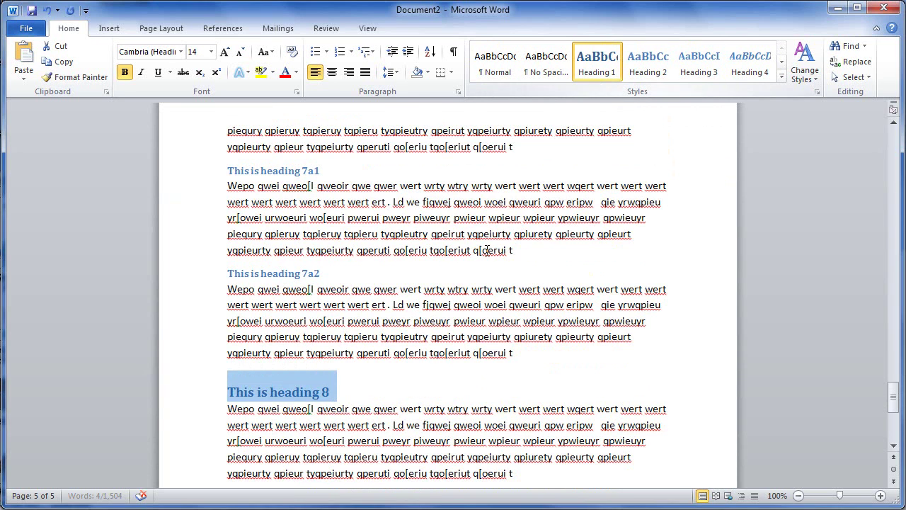
pyautogui.scroll(-3, 410, 387)
pyautogui.scroll(-3, 427, 393)
pyautogui.scroll(-1, 426, 395)
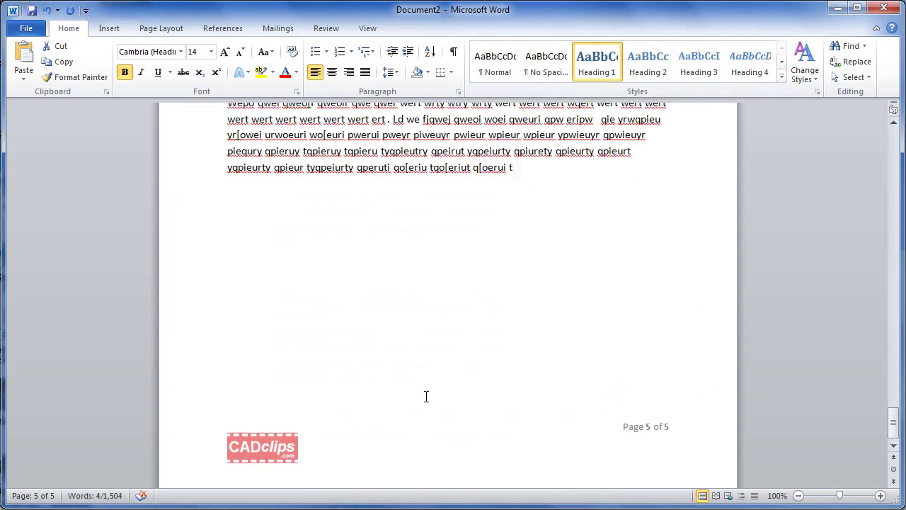
# - Left-align the empty line below the cover page logo and set its font size to 12
pyautogui.scroll(6, 426, 395)
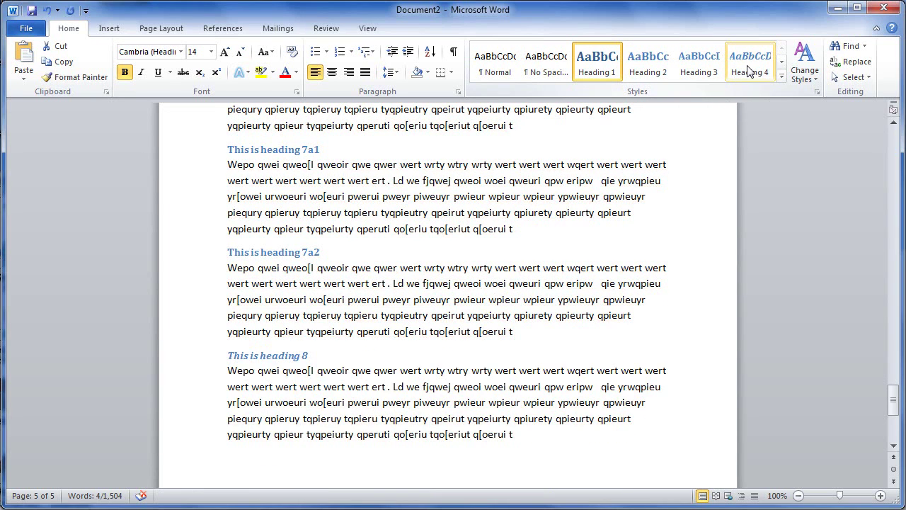
pyautogui.scroll(10, 498, 324)
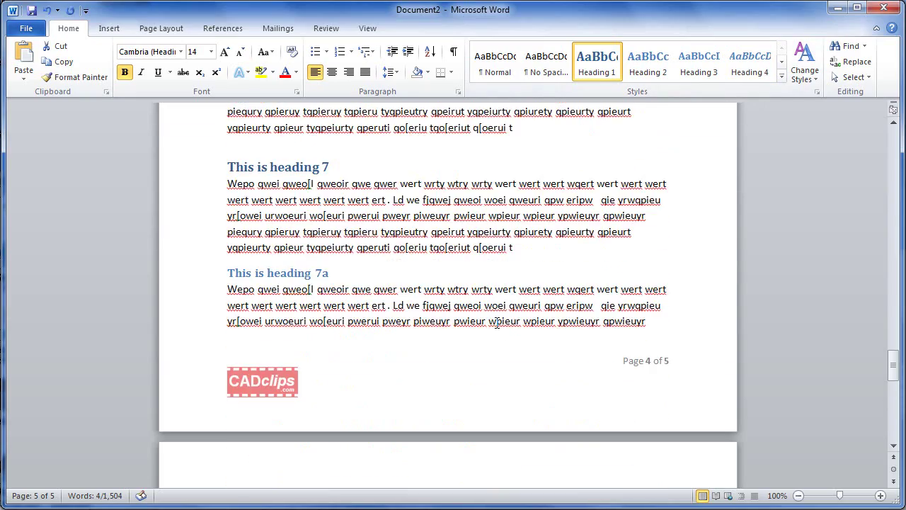
pyautogui.scroll(10, 498, 323)
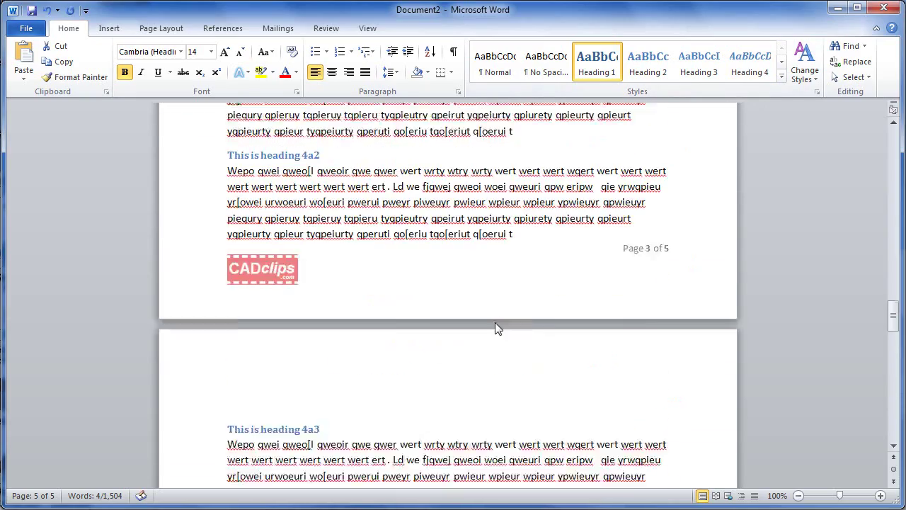
pyautogui.scroll(12, 497, 324)
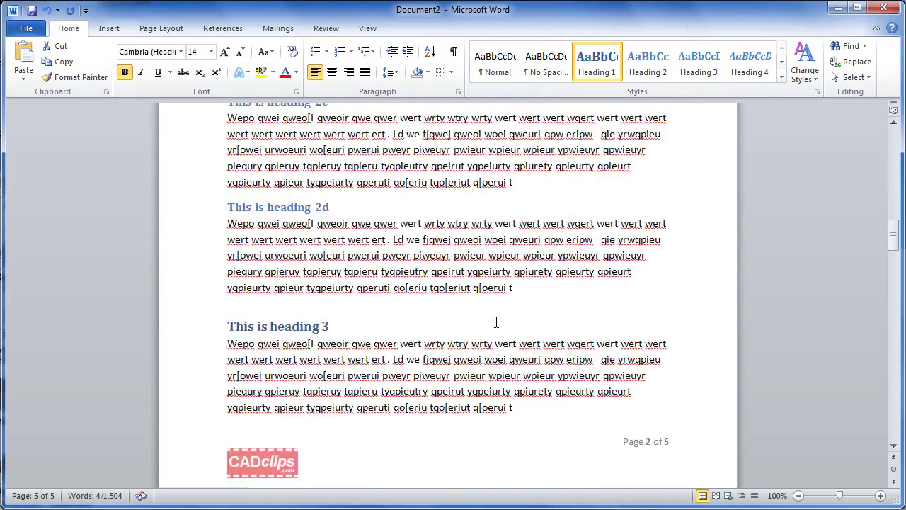
pyautogui.scroll(12, 498, 324)
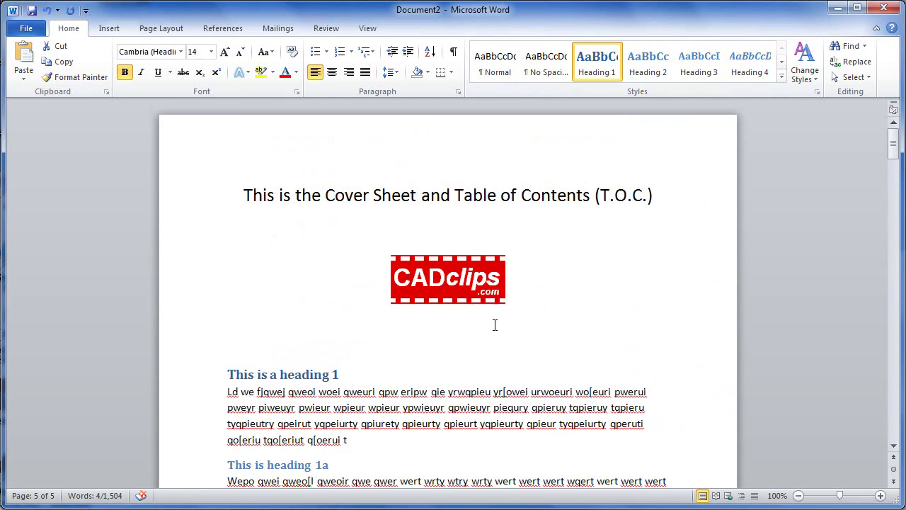
pyautogui.click(451, 327)
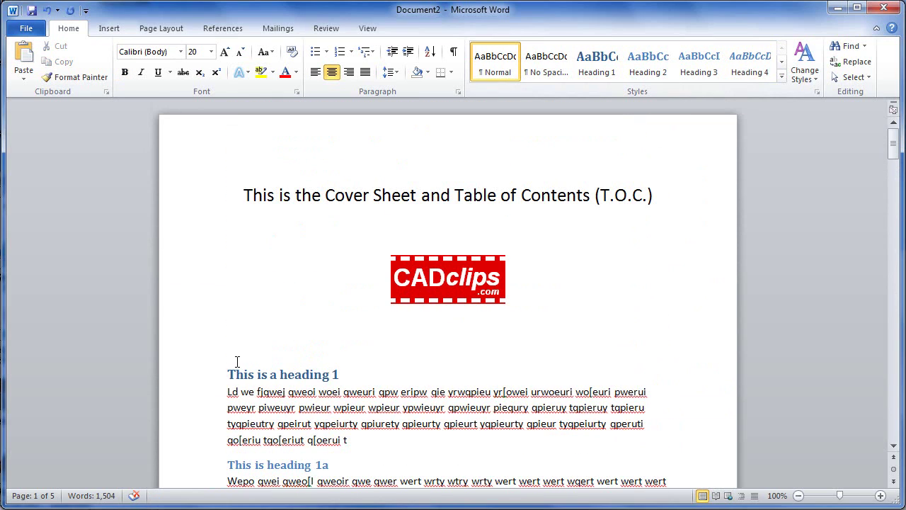
pyautogui.click(315, 72)
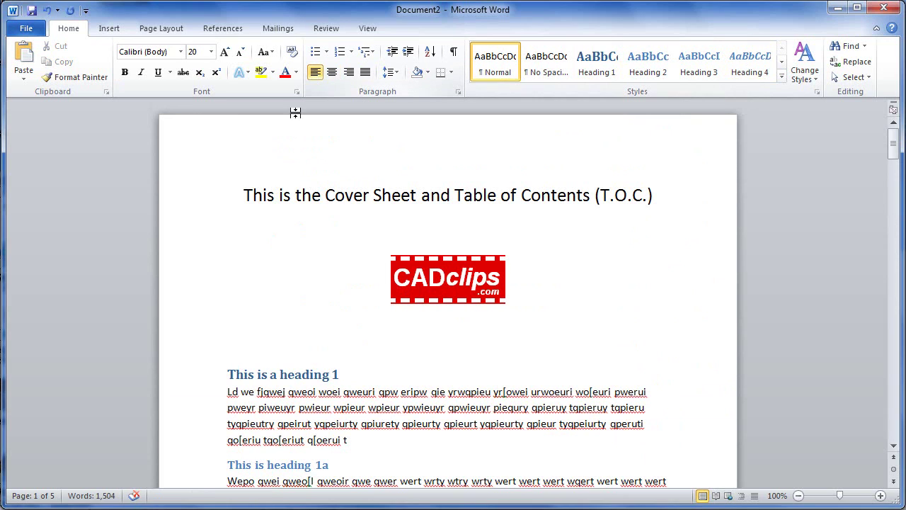
pyautogui.click(211, 52)
pyautogui.click(195, 115)
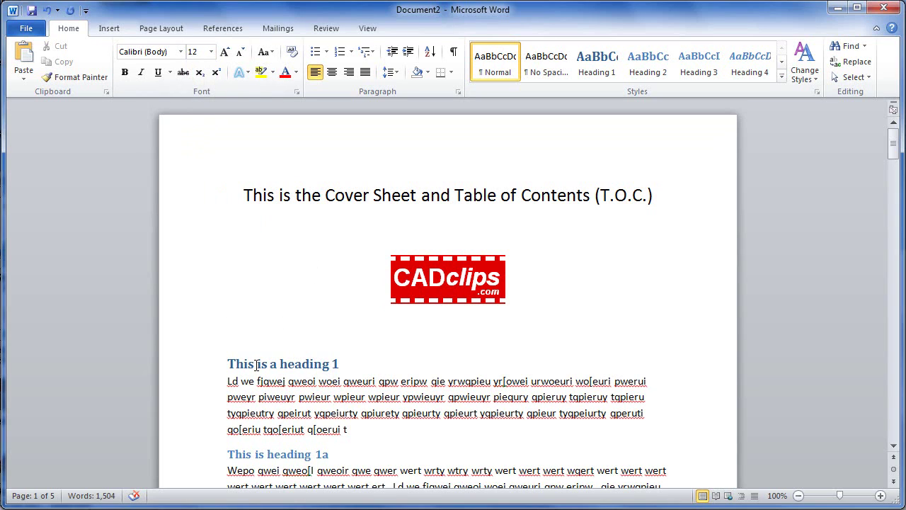
# - Insert a page break before "This is a heading 1" and delete the empty line above that heading on the new page
pyautogui.click(109, 28)
pyautogui.click(82, 75)
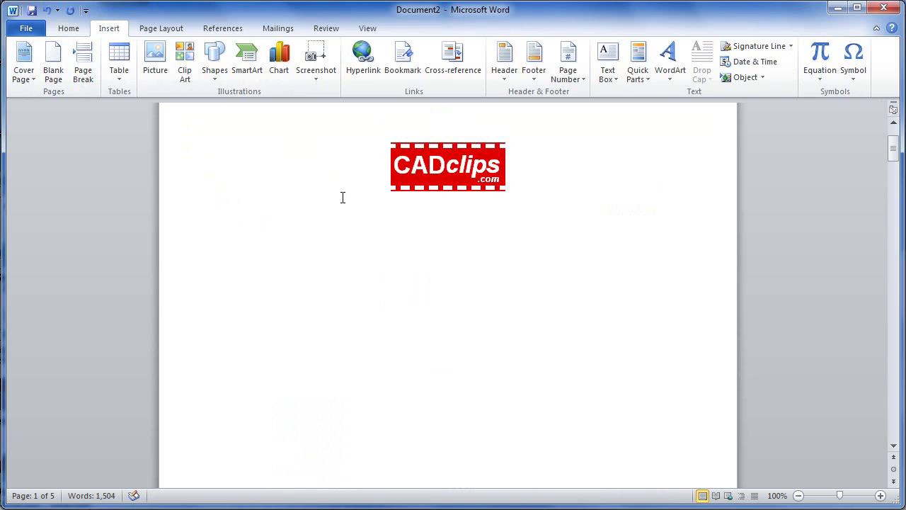
pyautogui.scroll(-15, 388, 300)
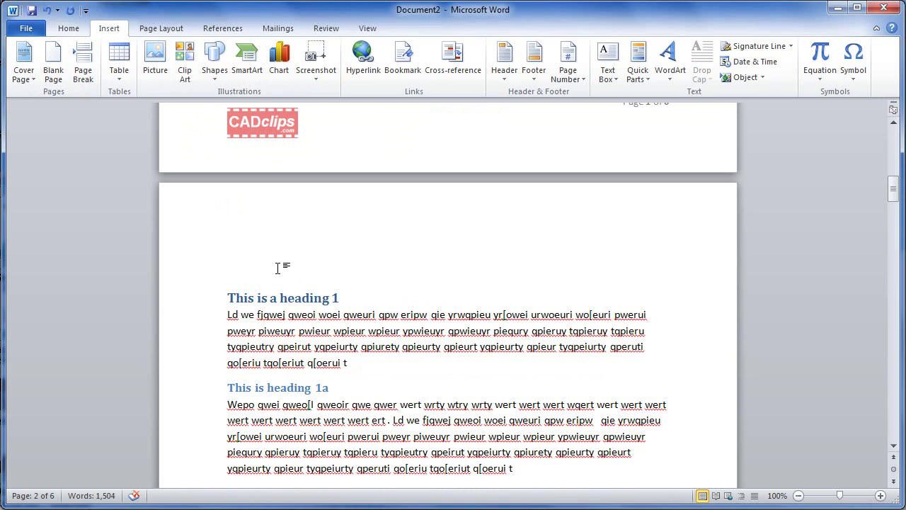
pyautogui.press('Delete')
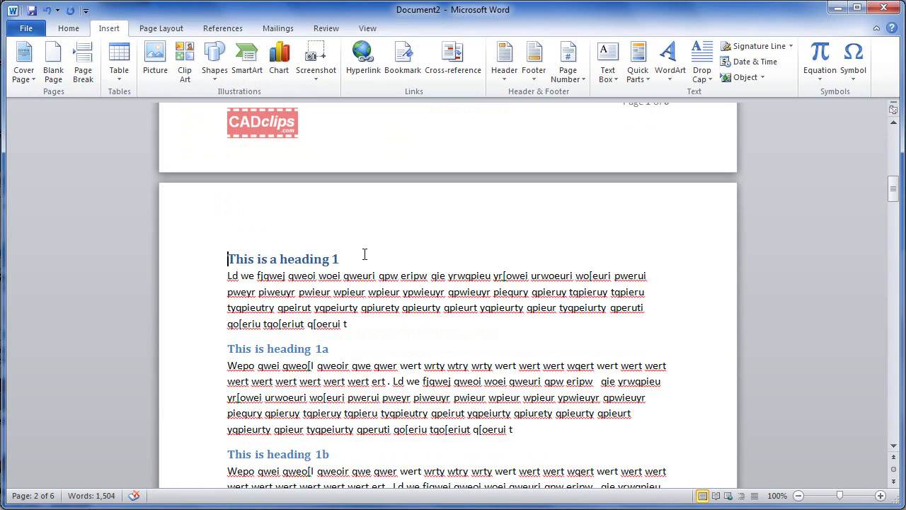
pyautogui.scroll(15, 390, 320)
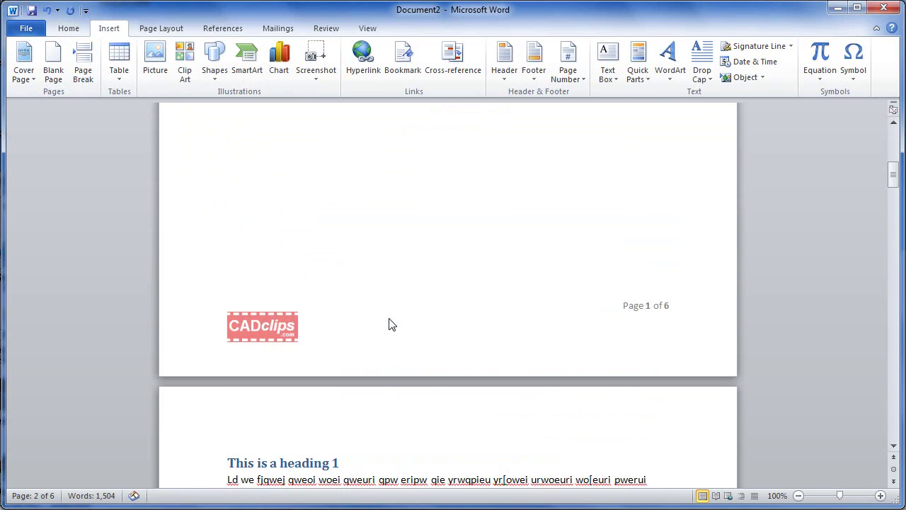
pyautogui.click(259, 248)
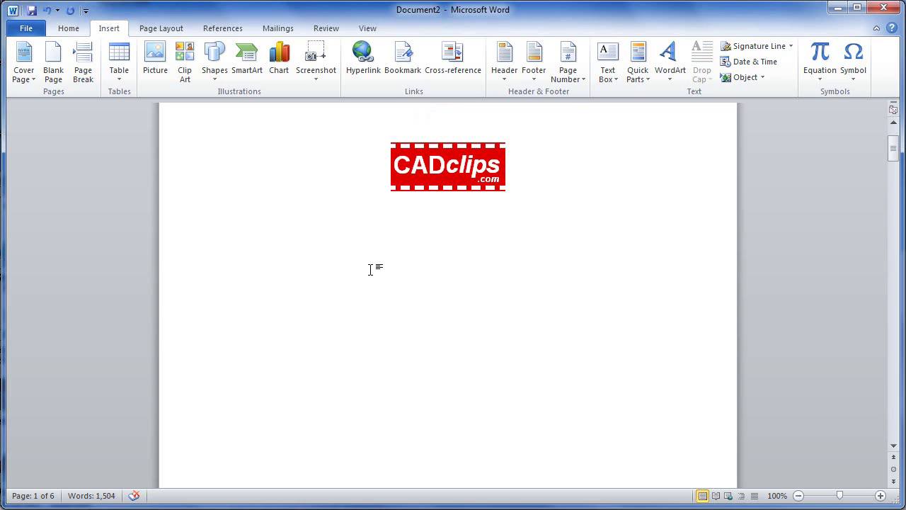
pyautogui.press('Delete')
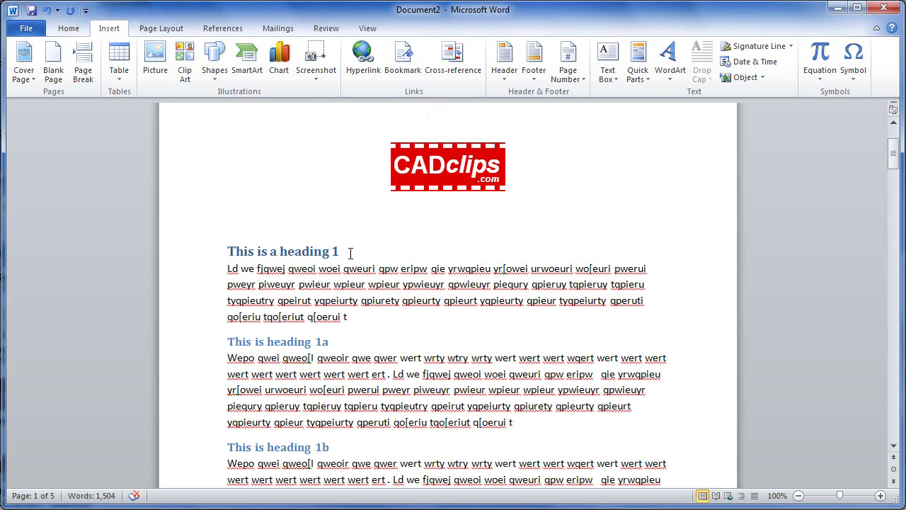
pyautogui.click(48, 12)
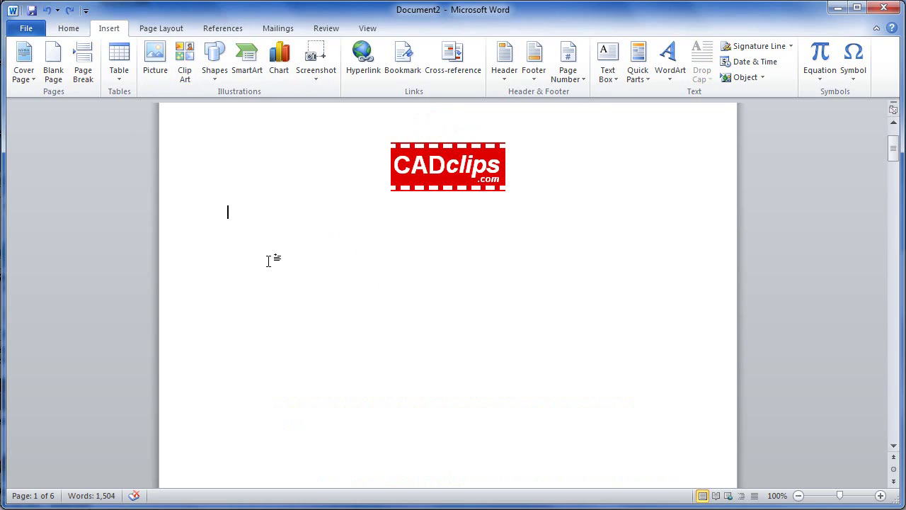
# - Add two empty lines below the cover page logo and insert the built-in Automatic Table 1 table of contents there
pyautogui.press('Return')
pyautogui.press('Return')
pyautogui.click(228, 31)
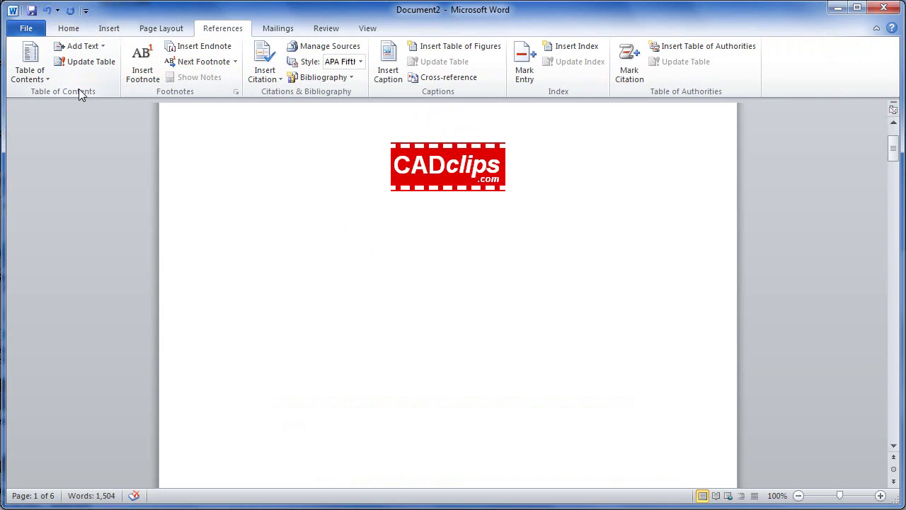
pyautogui.click(44, 73)
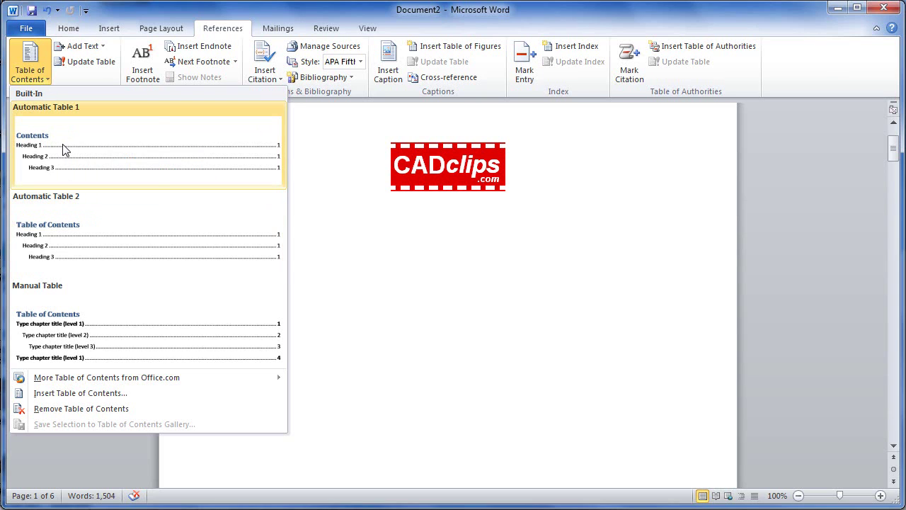
pyautogui.click(76, 155)
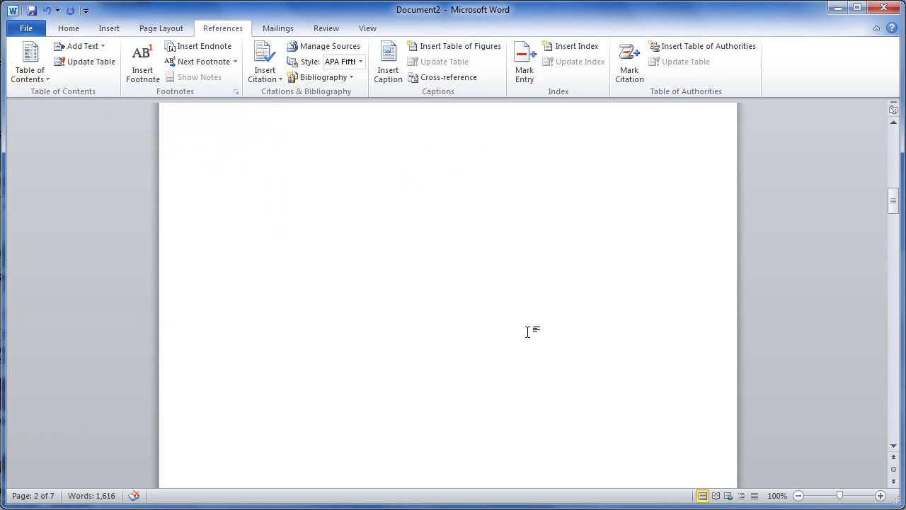
# - Delete the two extra empty lines between the logo and the table of contents
pyautogui.scroll(6, 528, 331)
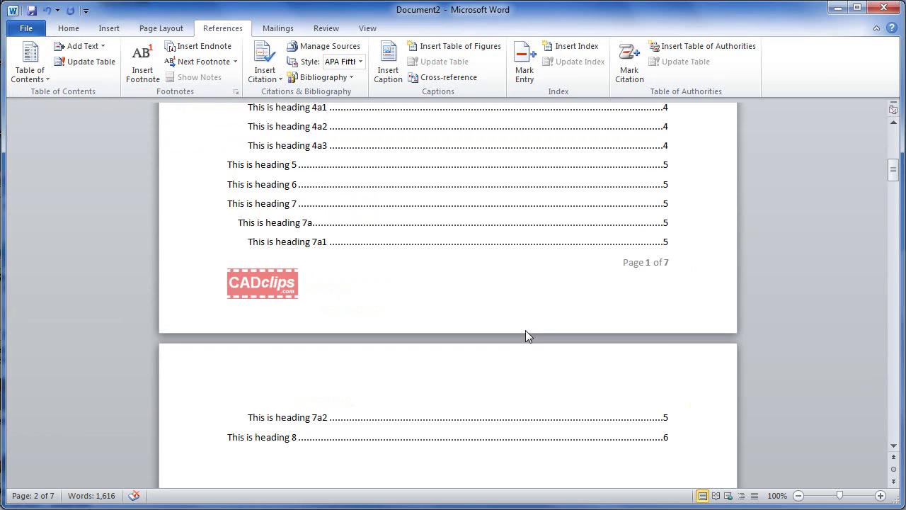
pyautogui.scroll(7, 525, 330)
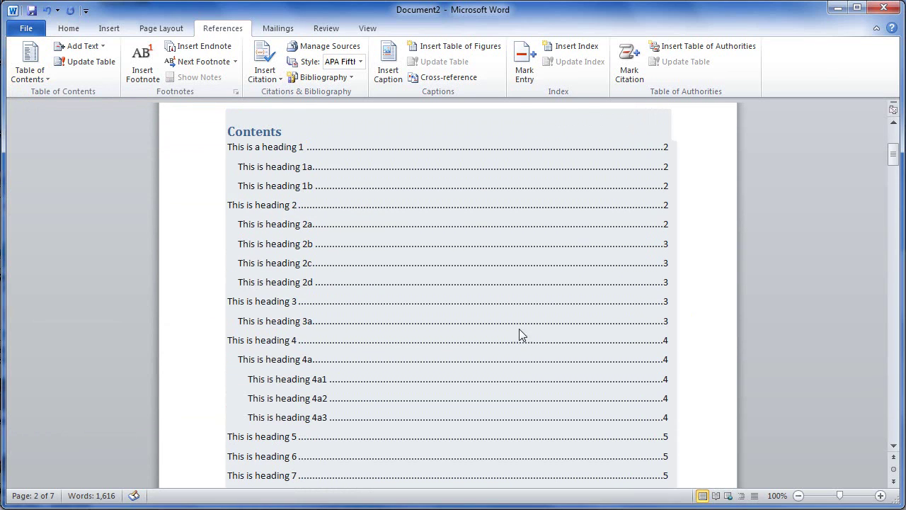
pyautogui.scroll(5, 520, 331)
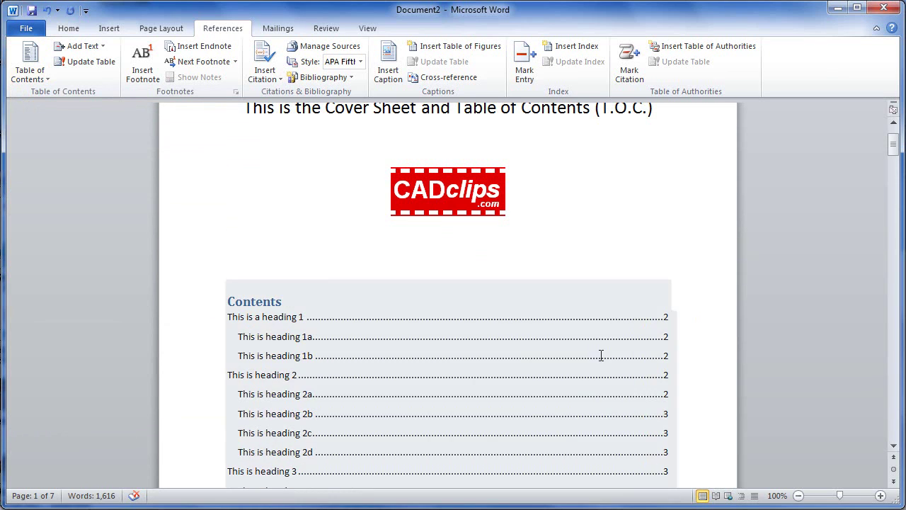
pyautogui.click(293, 266)
pyautogui.press('Delete')
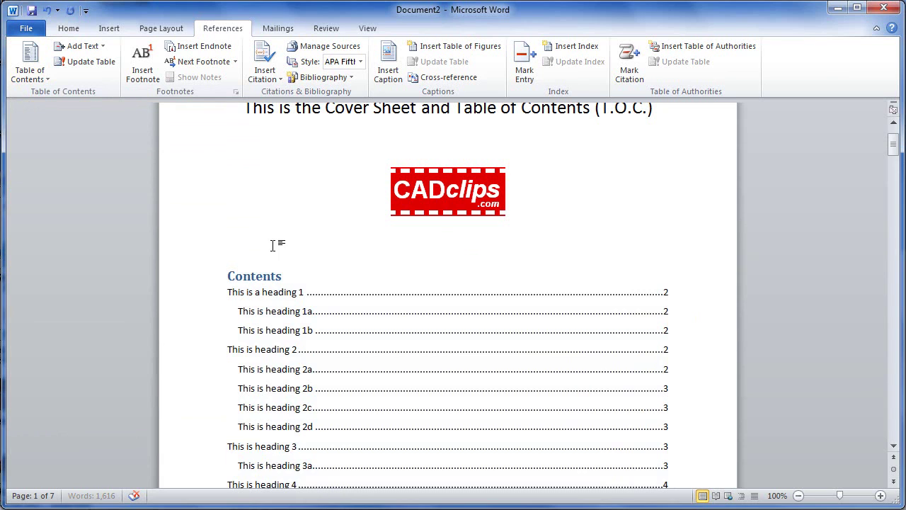
pyautogui.click(265, 237)
pyautogui.press('Delete')
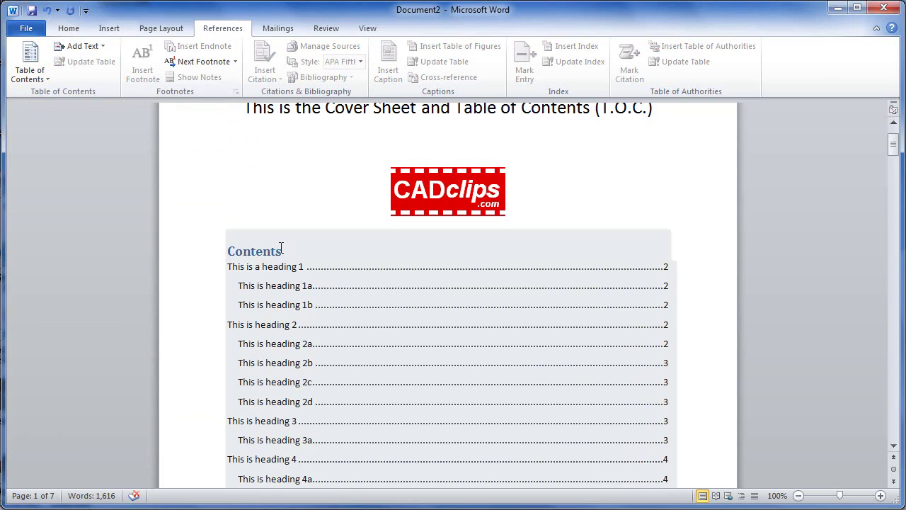
# - Change the table's title to "Table of Contents", remove the leftover letters and undo the surplus deletion that merges the first entry into it
pyautogui.click(345, 245)
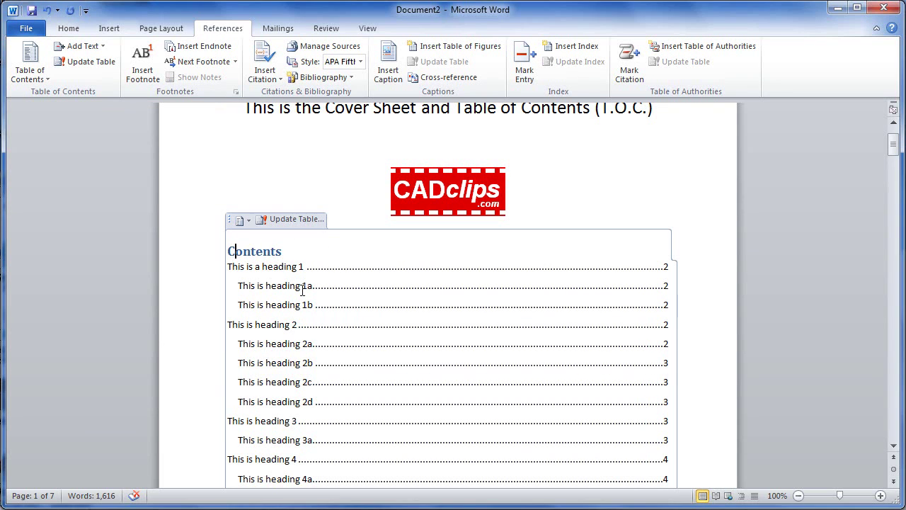
pyautogui.press('BackSpace')
pyautogui.write('tA')
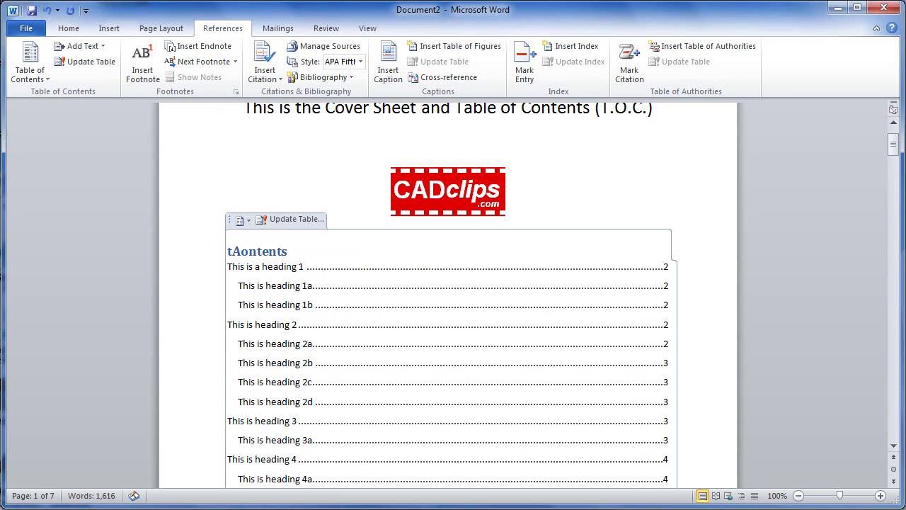
pyautogui.write('BLE ')
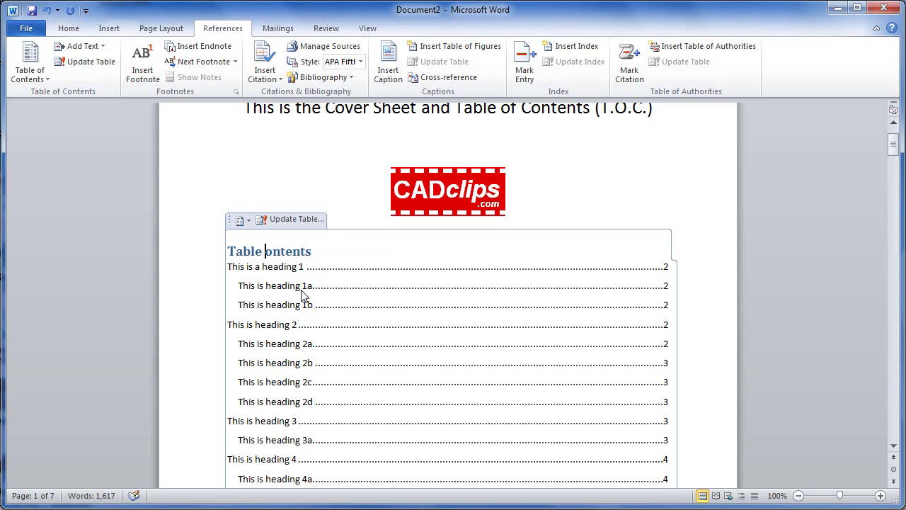
pyautogui.write('of Cont')
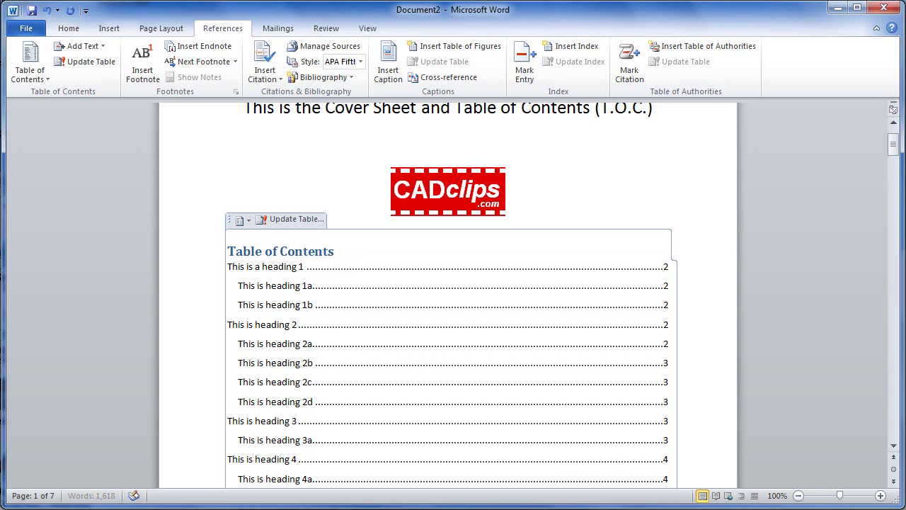
pyautogui.write('ents')
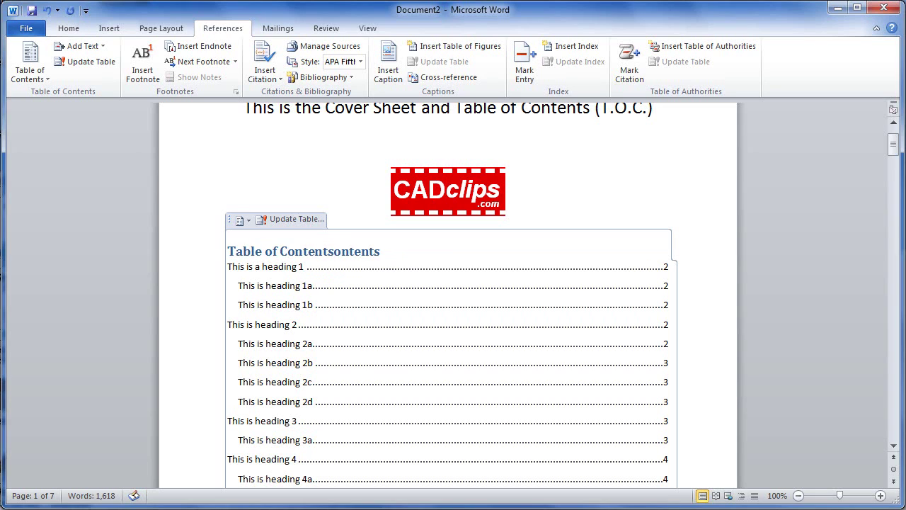
pyautogui.press('Delete')
pyautogui.press('Delete')
pyautogui.press('Delete')
pyautogui.press('Delete')
pyautogui.press('Delete')
pyautogui.press('Delete')
pyautogui.press('Delete')
pyautogui.press('Delete')
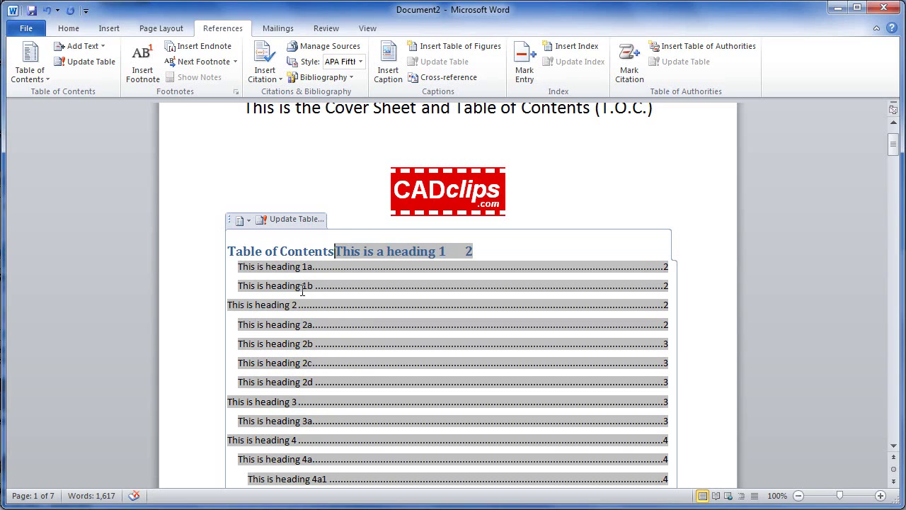
pyautogui.click(46, 10)
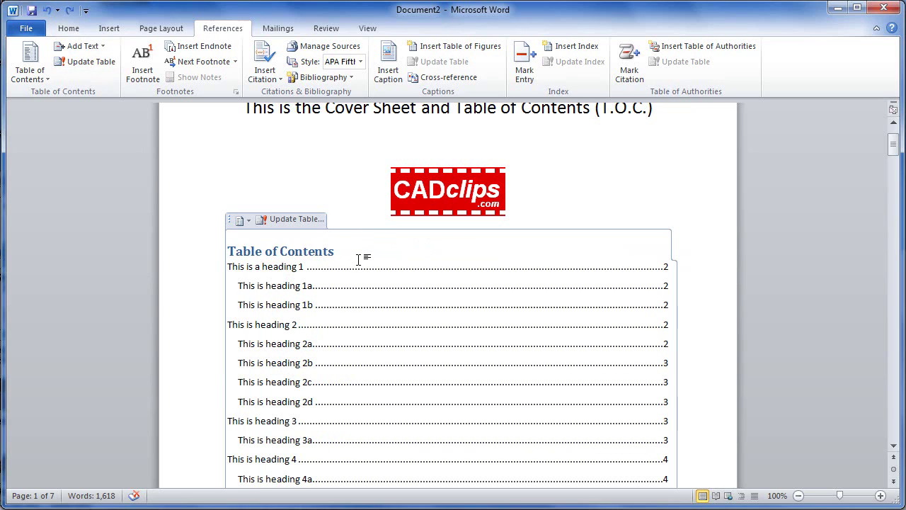
# - Add an empty line below the "Table of Contents" title and check the table's entries across both pages
pyautogui.press('Return')
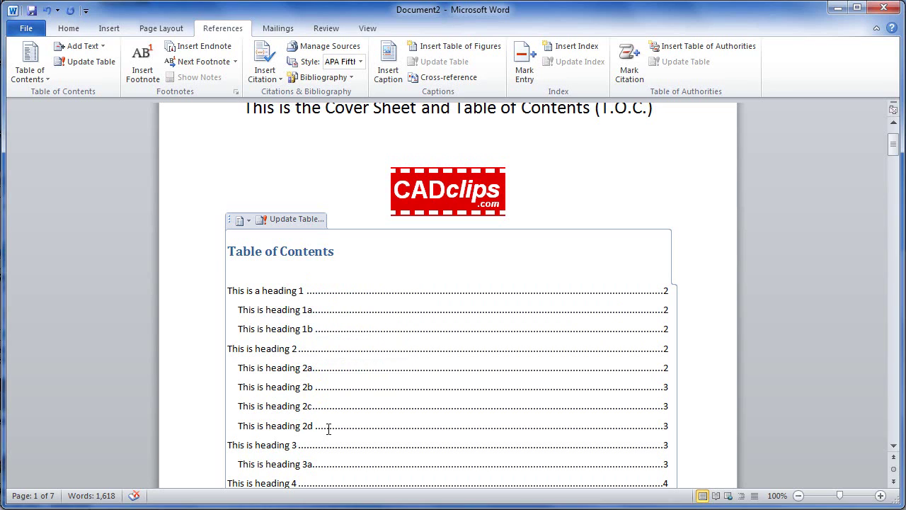
pyautogui.scroll(-1, 310, 379)
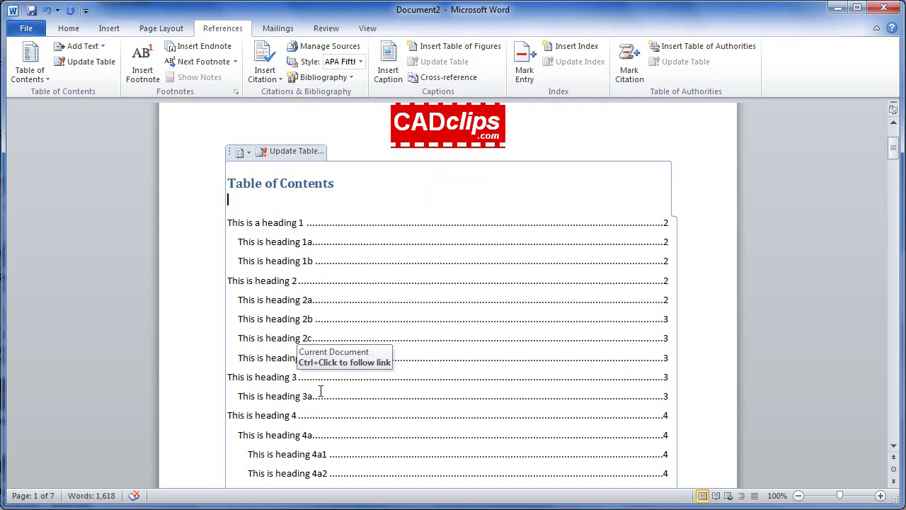
pyautogui.scroll(-1, 320, 389)
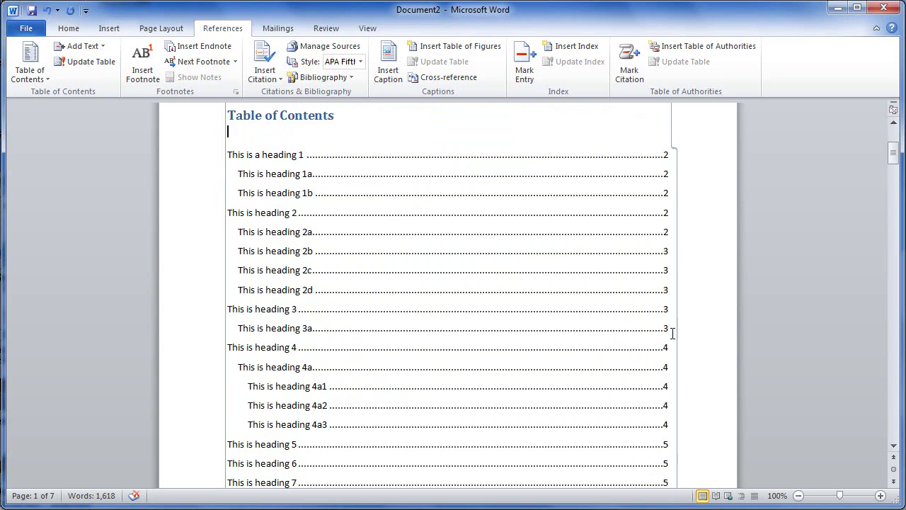
pyautogui.click(705, 341)
pyautogui.scroll(-5, 705, 341)
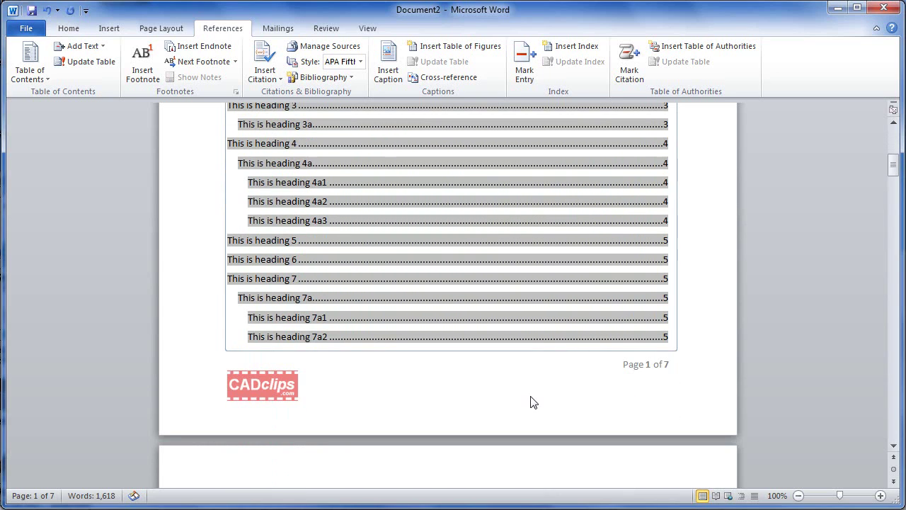
pyautogui.scroll(-3, 531, 400)
pyautogui.scroll(5, 527, 400)
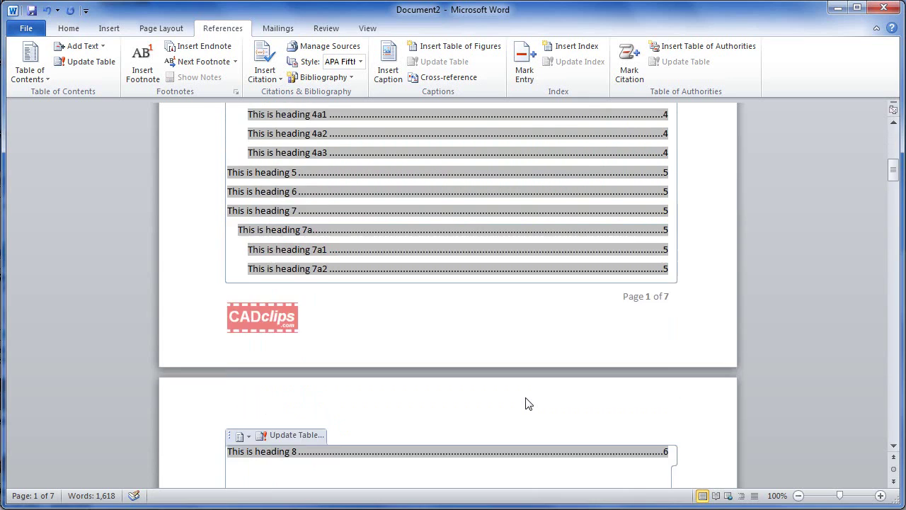
# - Delete the empty line between the "Table of Contents" title and the first entry
pyautogui.scroll(7, 527, 398)
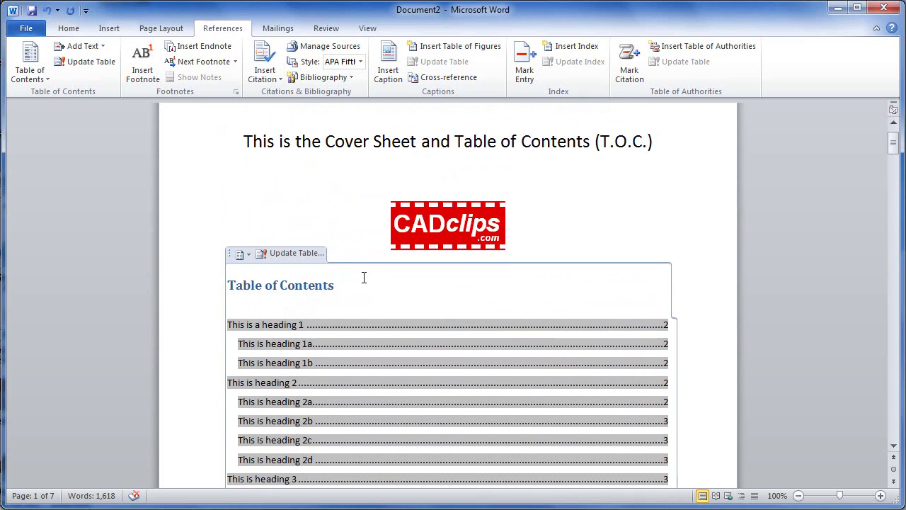
pyautogui.click(363, 284)
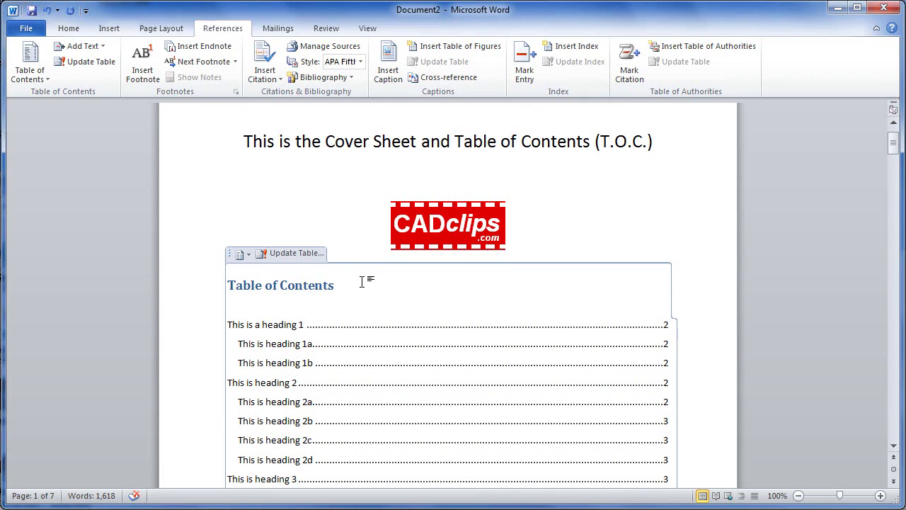
pyautogui.press('Delete')
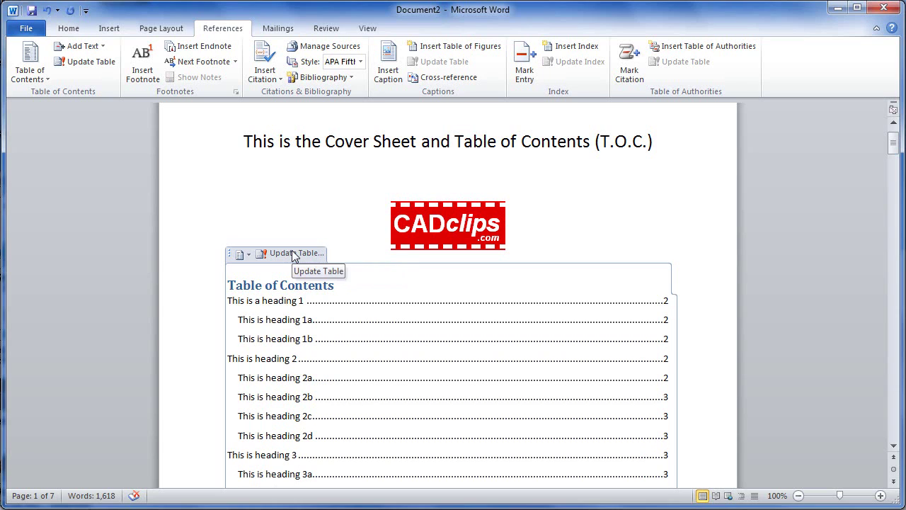
# - Update the entire table of contents and leave the table
pyautogui.click(296, 254)
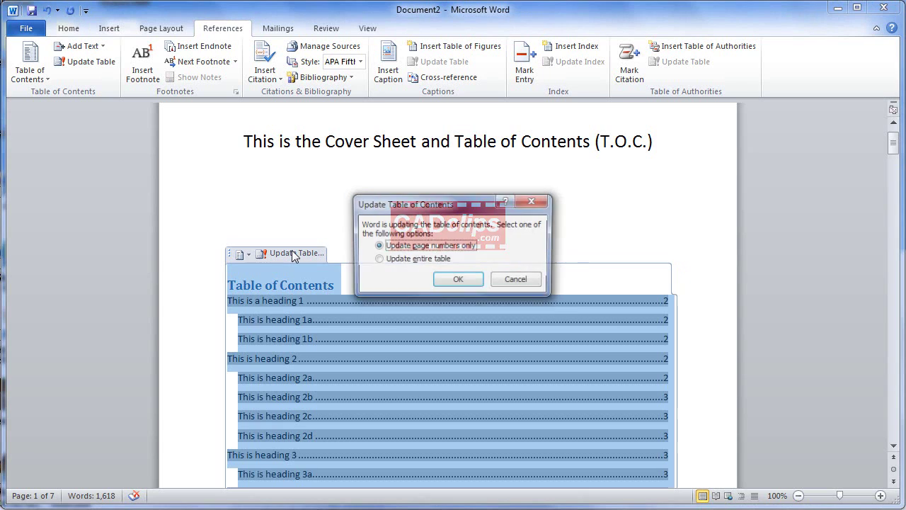
pyautogui.click(377, 260)
pyautogui.click(458, 281)
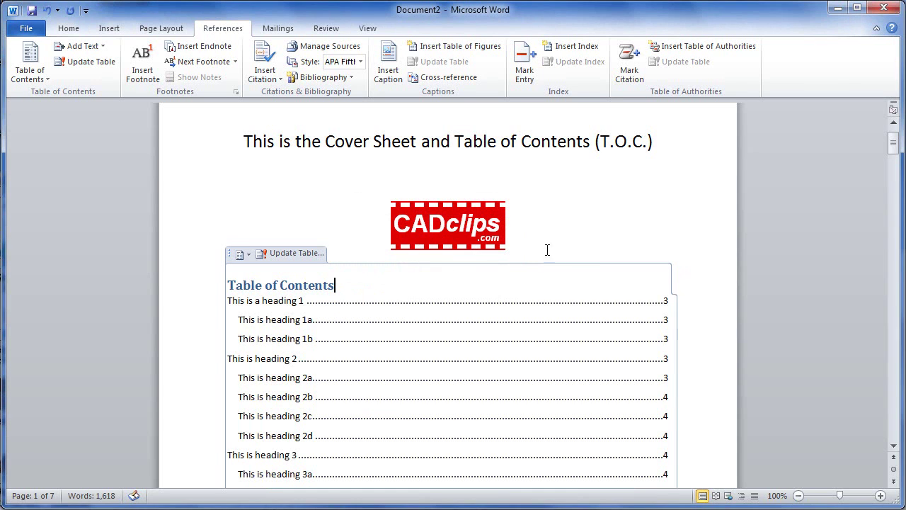
pyautogui.click(533, 181)
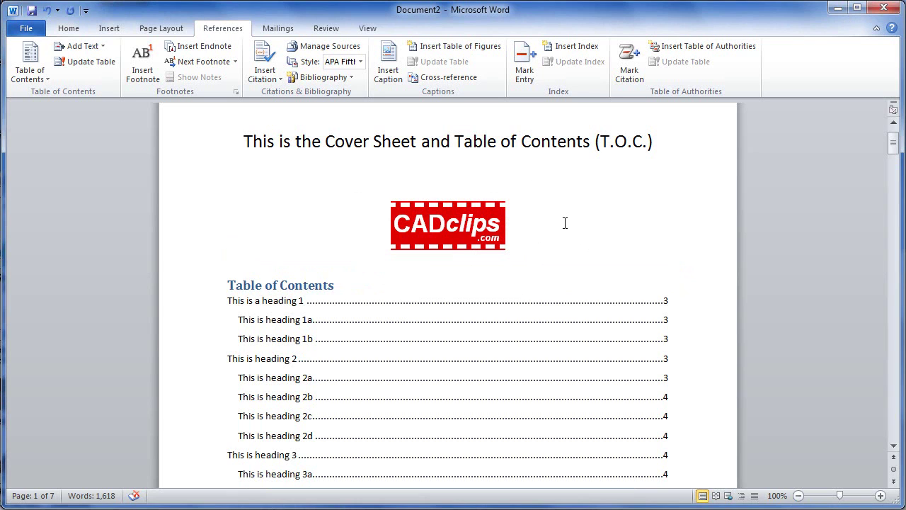
# - Delete the blank page between the cover page and the page that starts with "This is a heading 1"
pyautogui.scroll(-8, 564, 222)
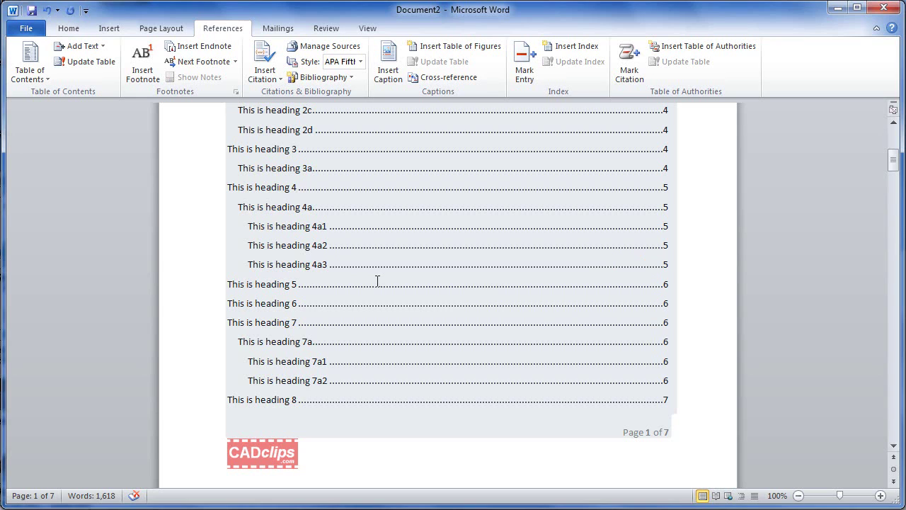
pyautogui.click(321, 264)
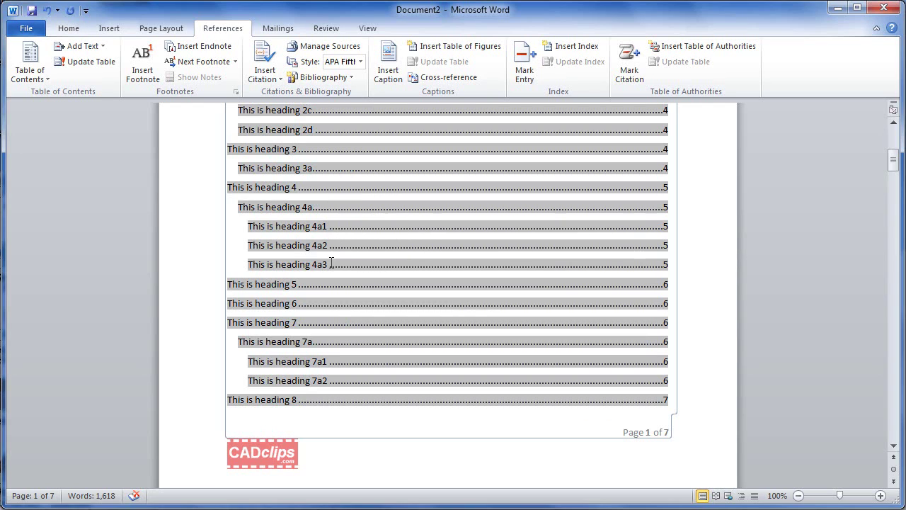
pyautogui.doubleClick(310, 267)
pyautogui.click(323, 262)
pyautogui.scroll(-10, 590, 290)
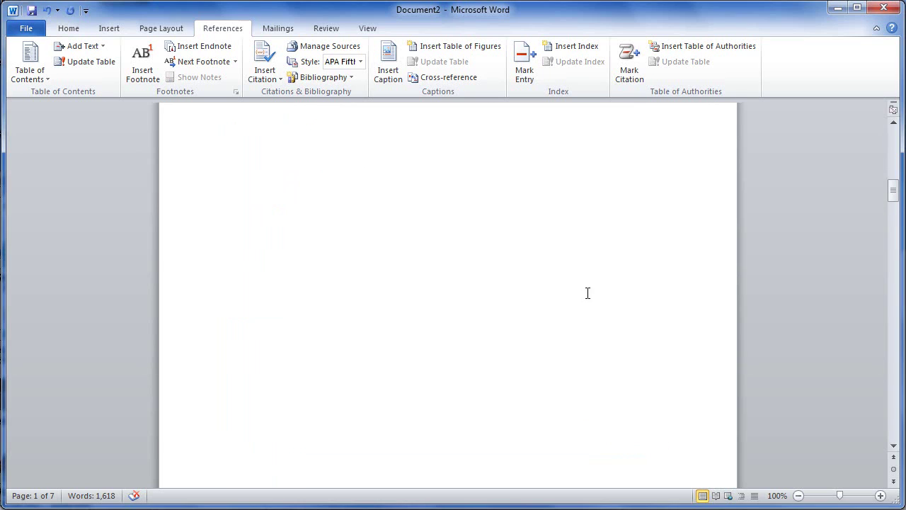
pyautogui.scroll(3, 467, 287)
pyautogui.click(427, 278)
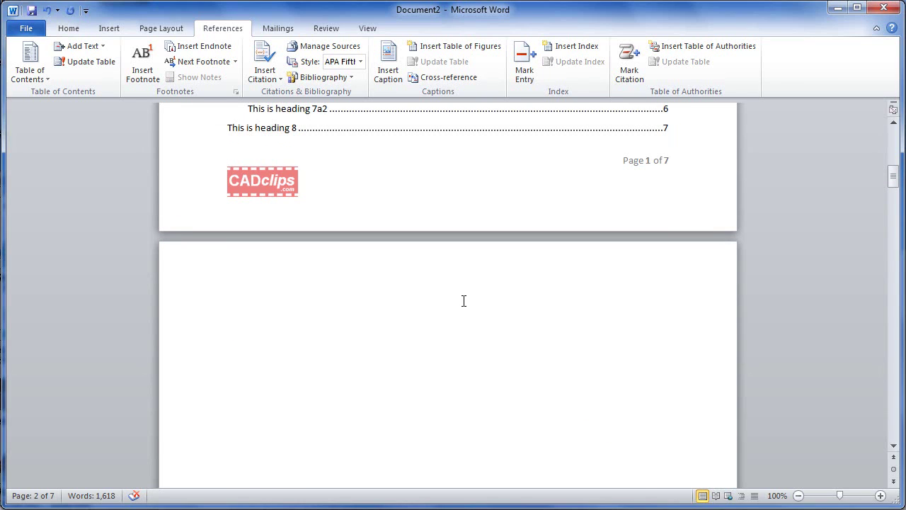
pyautogui.press('Delete')
pyautogui.scroll(3, 451, 312)
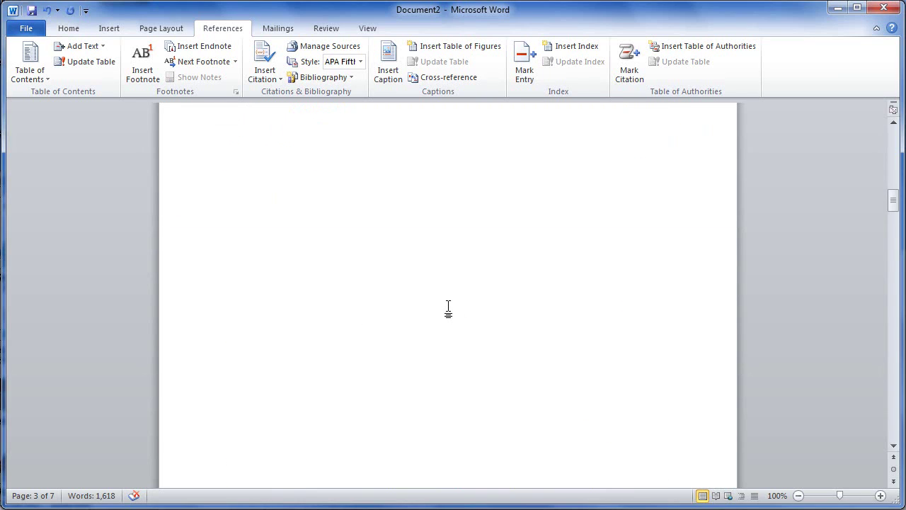
pyautogui.scroll(6, 449, 309)
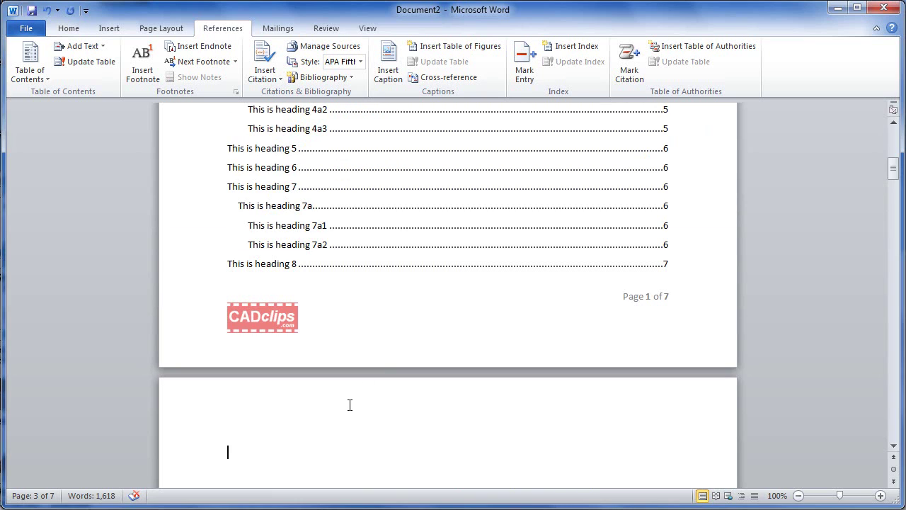
pyautogui.press('Delete')
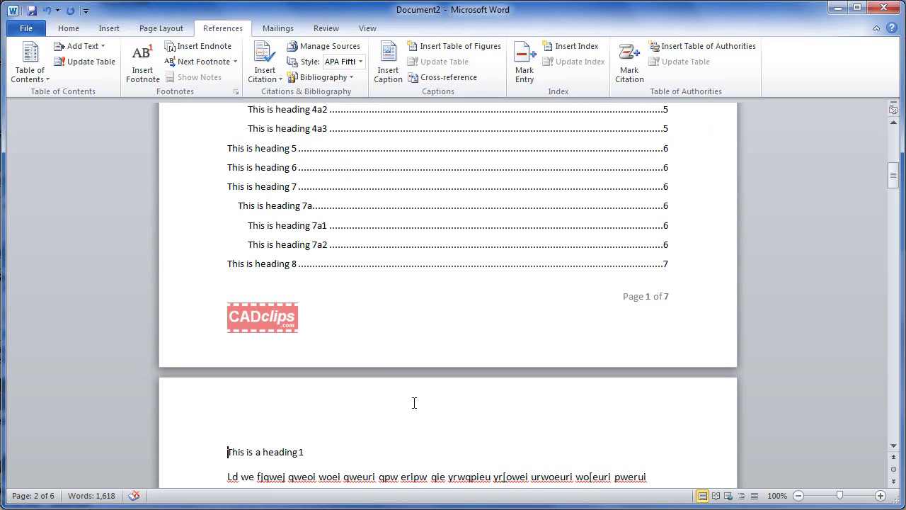
# - Update the entire table of contents on the cover page to reflect the removed blank page
pyautogui.scroll(5, 380, 364)
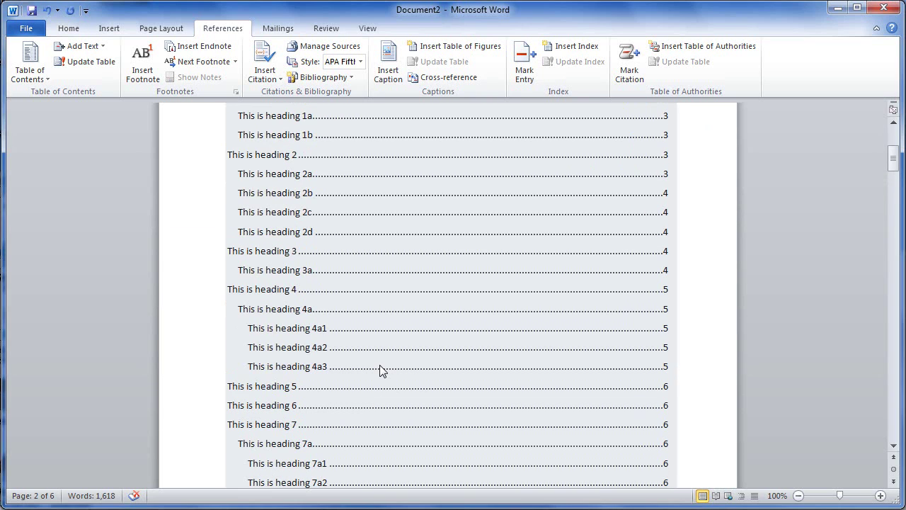
pyautogui.scroll(4, 369, 235)
pyautogui.click(330, 349)
pyautogui.scroll(-4, 326, 326)
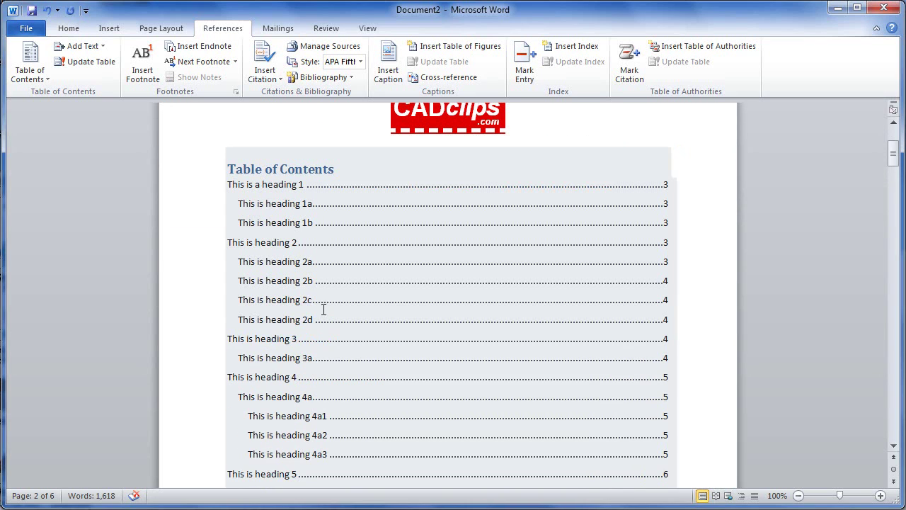
pyautogui.click(354, 163)
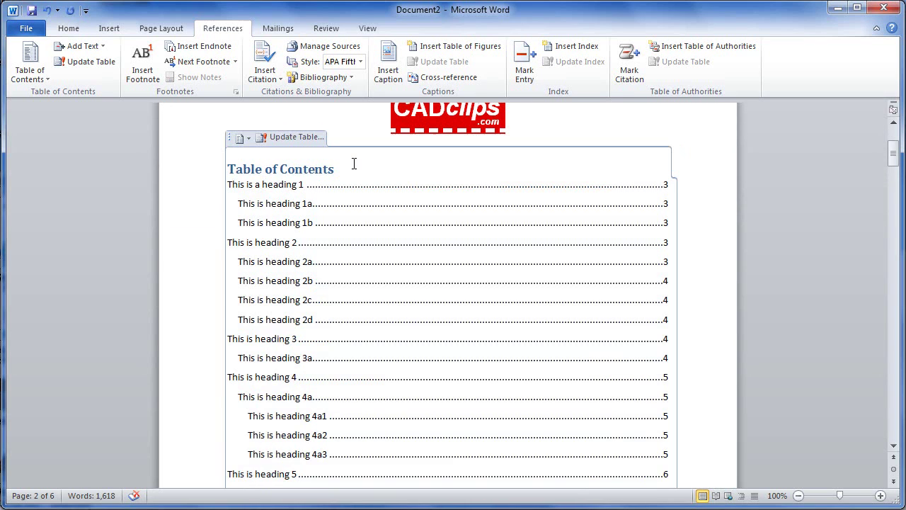
pyautogui.click(301, 138)
pyautogui.click(379, 259)
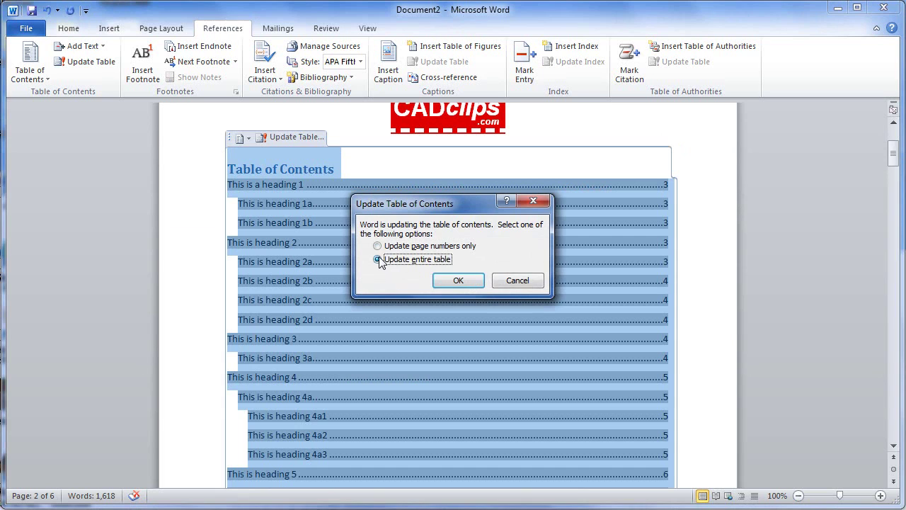
pyautogui.click(458, 280)
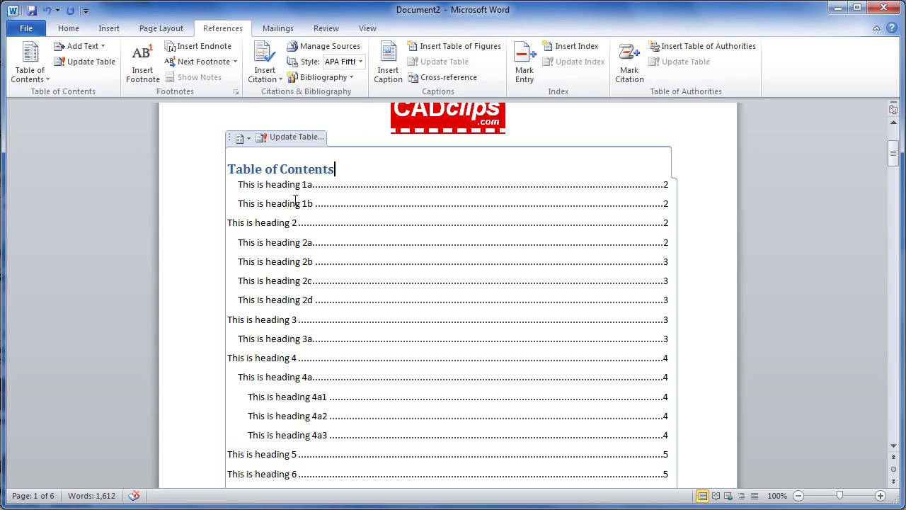
# - Apply the Heading 1 style to the line "This is a heading 1" at the start of page 2
pyautogui.scroll(-10, 368, 272)
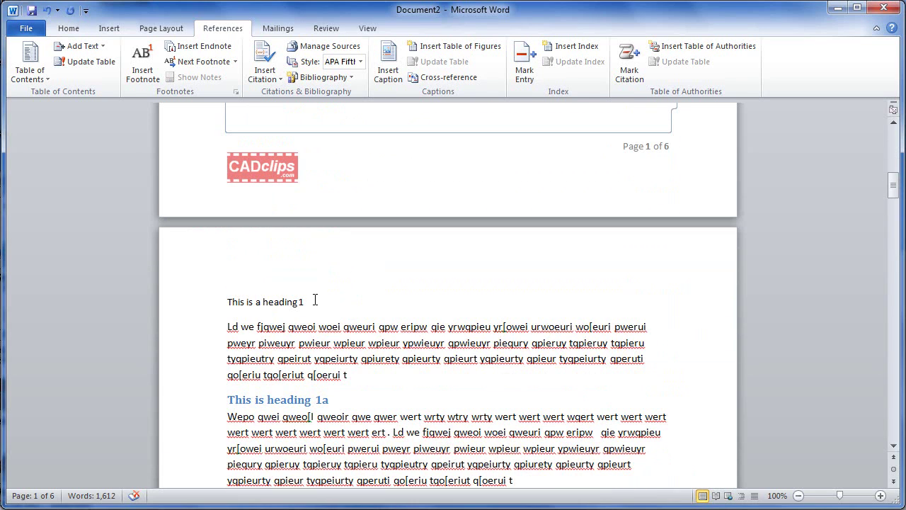
pyautogui.moveTo(312, 297); pyautogui.dragTo(228, 301)
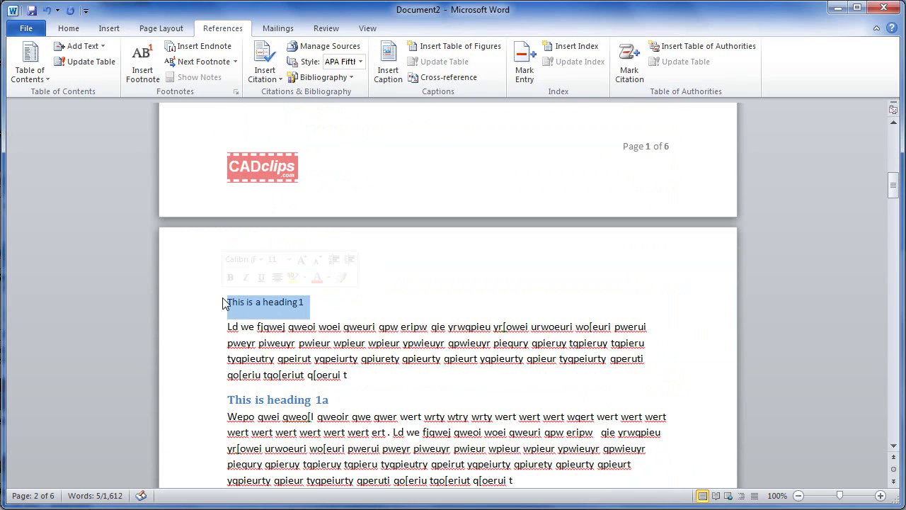
pyautogui.click(74, 29)
pyautogui.click(606, 67)
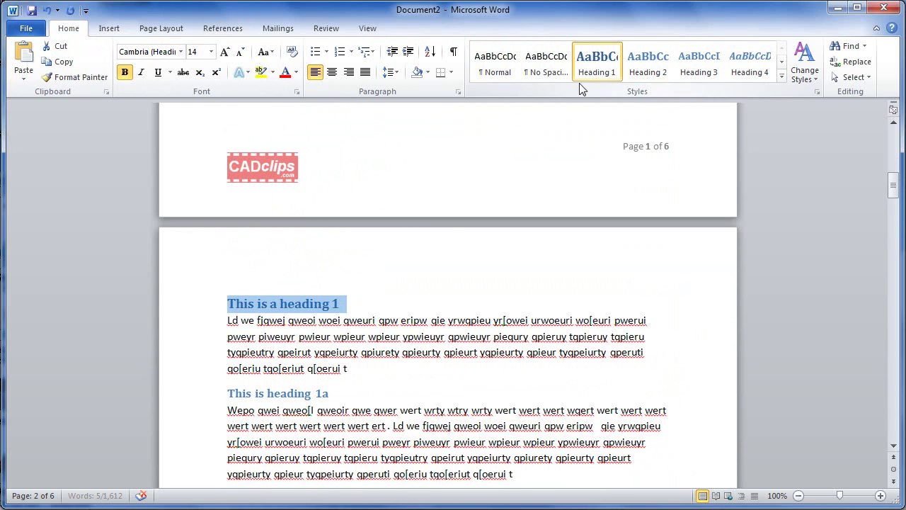
# - Update the entire table of contents so that it includes the restyled "This is a heading 1" line
pyautogui.scroll(5, 432, 306)
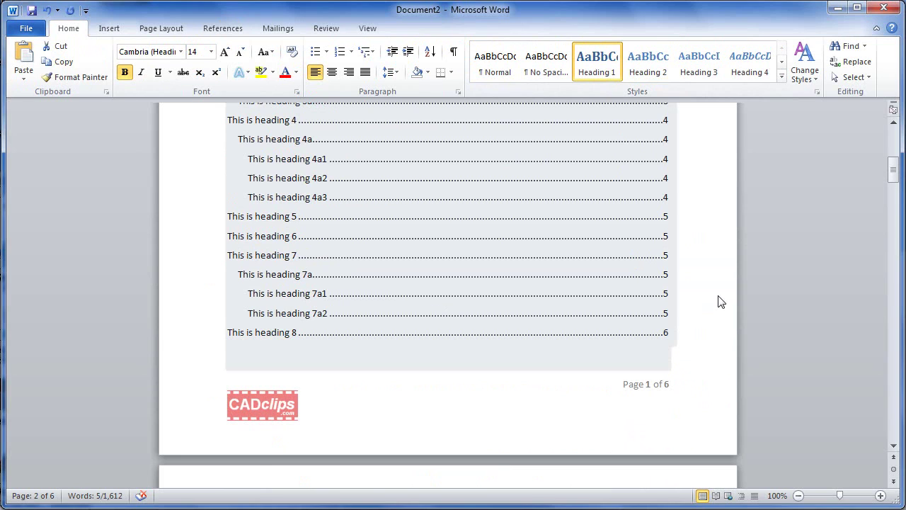
pyautogui.scroll(9, 464, 343)
pyautogui.click(365, 374)
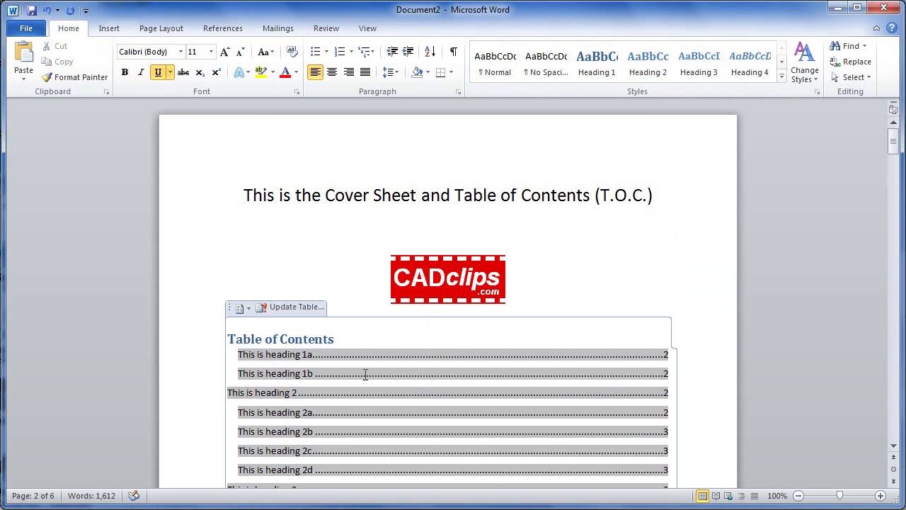
pyautogui.click(301, 307)
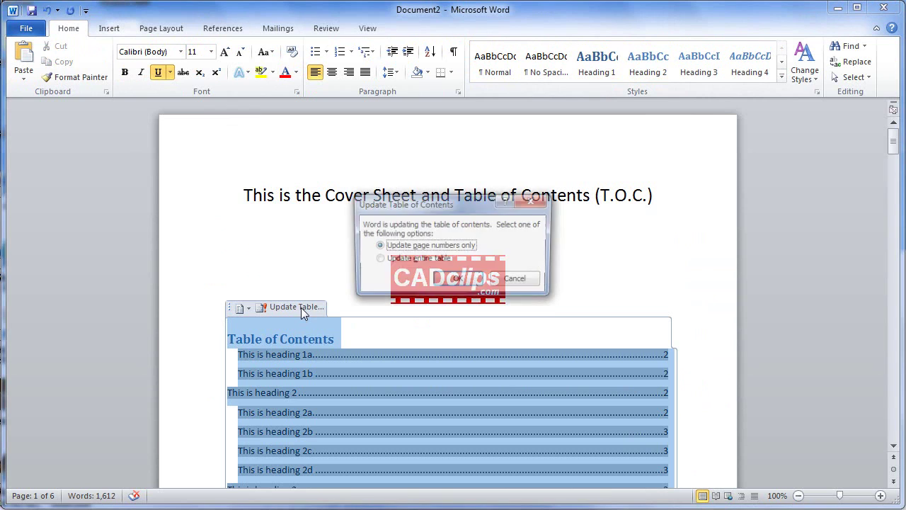
pyautogui.click(378, 259)
pyautogui.click(458, 281)
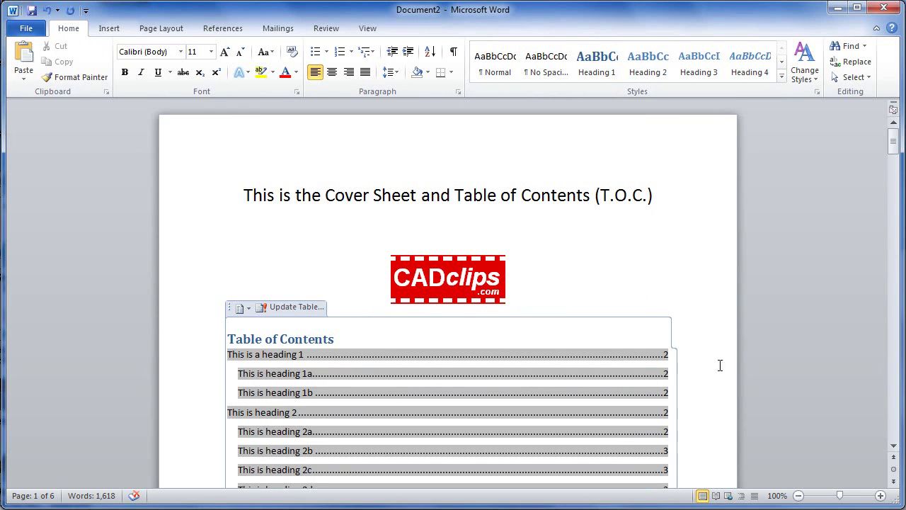
# - Delete the "This is heading 4a3" section with its paragraph on page 4 and the leftover empty lines before heading 5
pyautogui.scroll(-5, 706, 365)
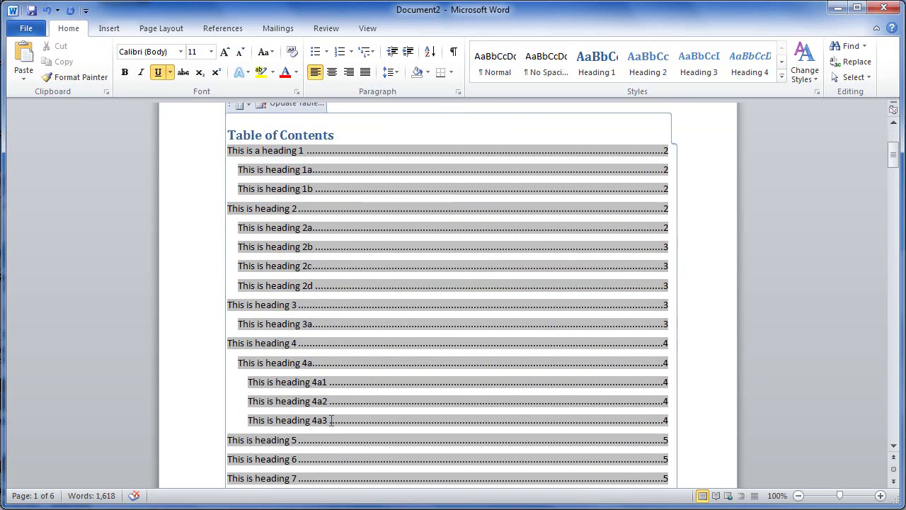
pyautogui.scroll(-15, 330, 420)
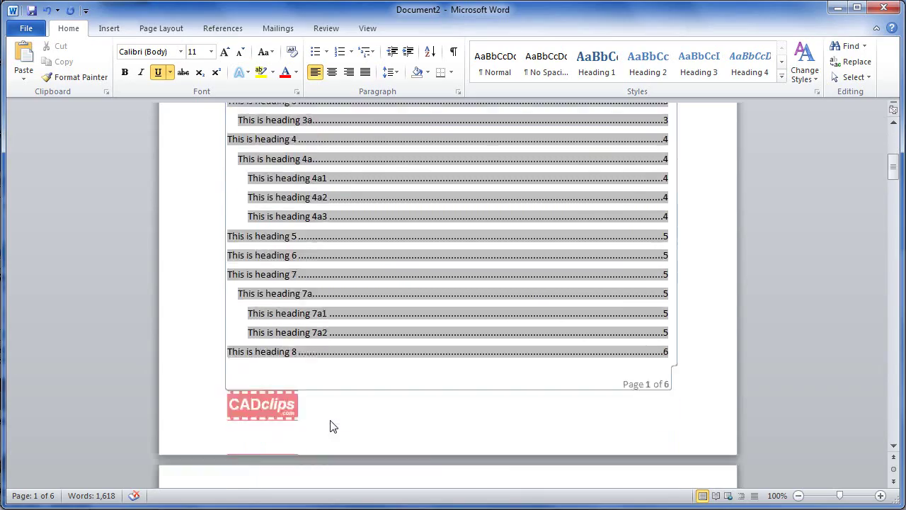
pyautogui.scroll(-15, 331, 420)
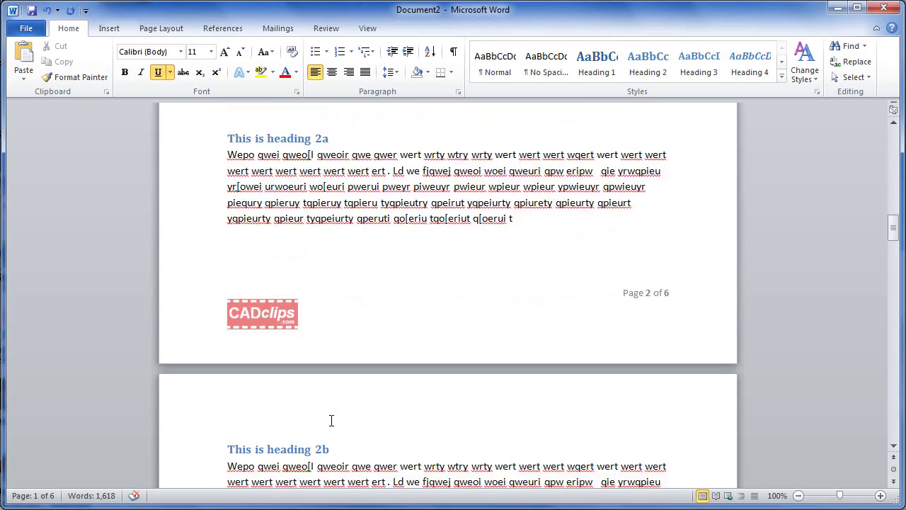
pyautogui.scroll(-15, 330, 420)
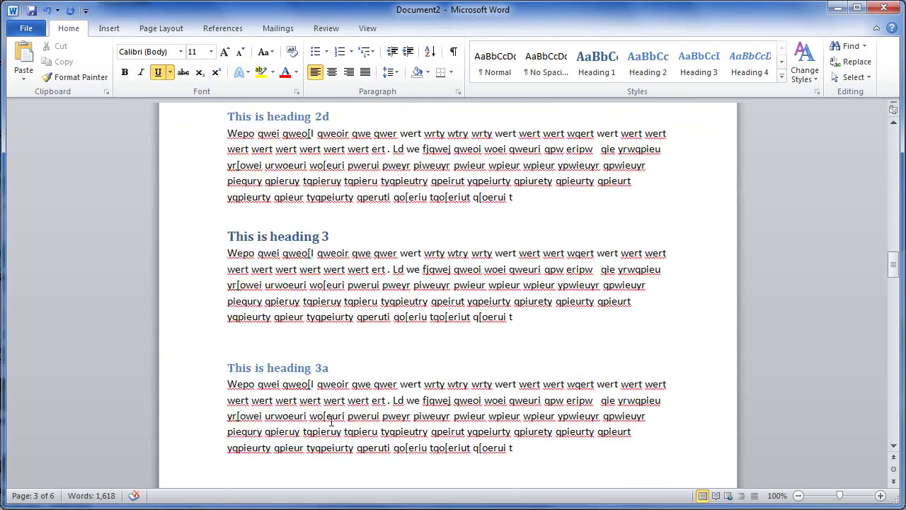
pyautogui.scroll(-4, 331, 421)
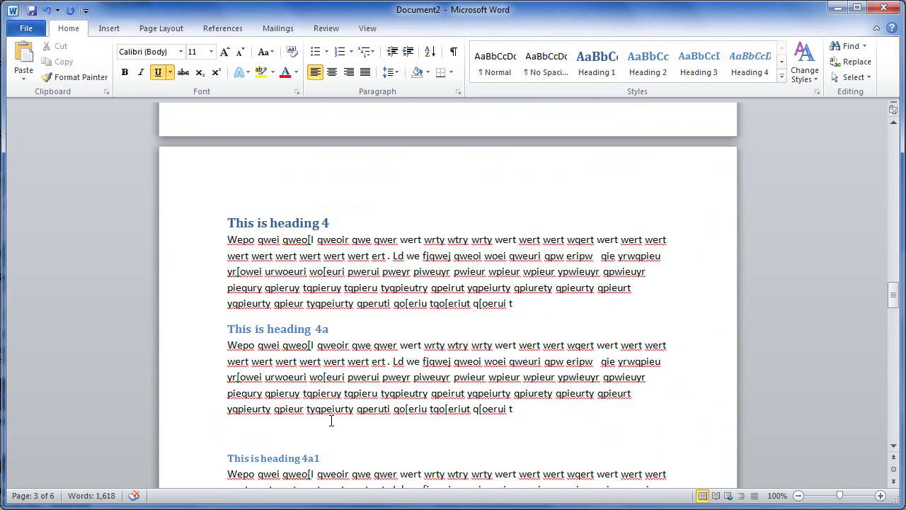
pyautogui.scroll(-4, 331, 421)
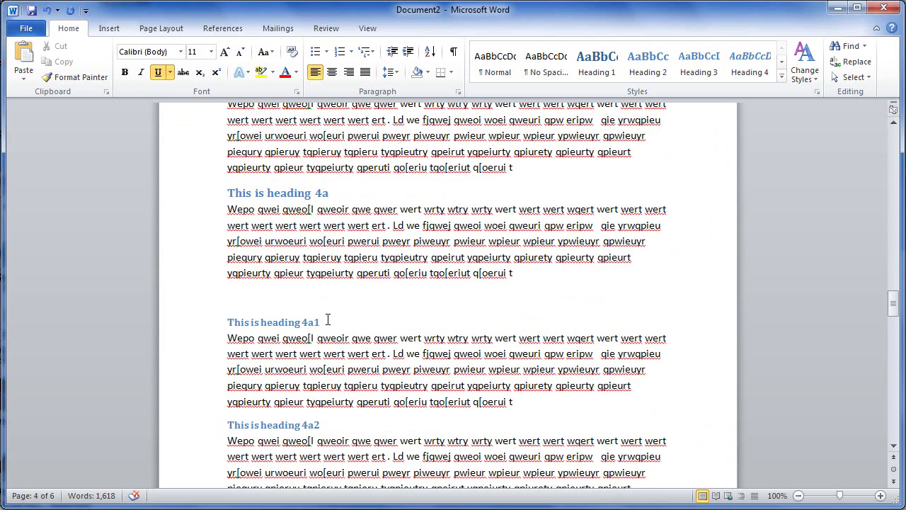
pyautogui.scroll(-8, 328, 320)
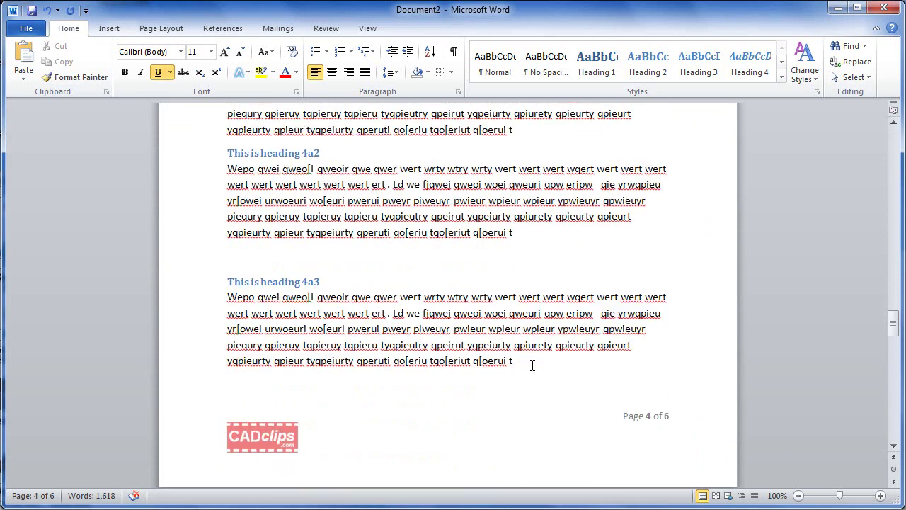
pyautogui.moveTo(532, 365); pyautogui.dragTo(194, 293)
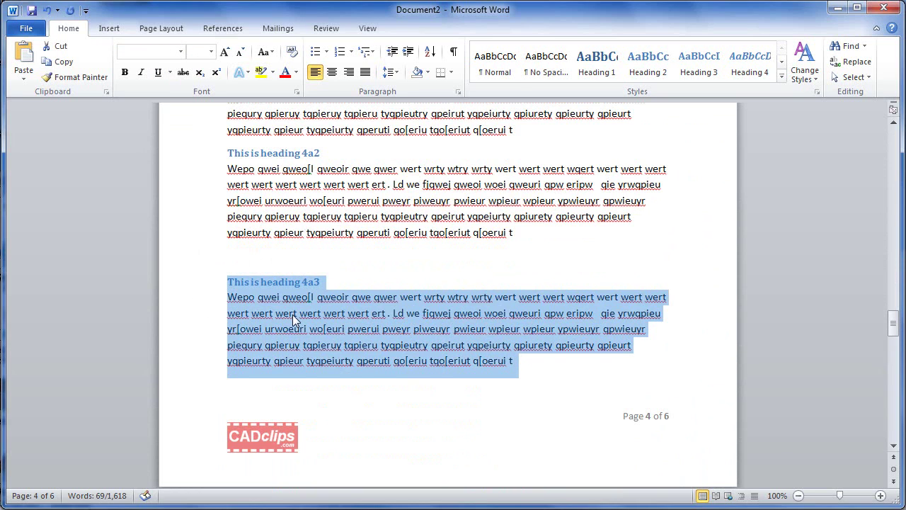
pyautogui.press('Delete')
pyautogui.press('BackSpace')
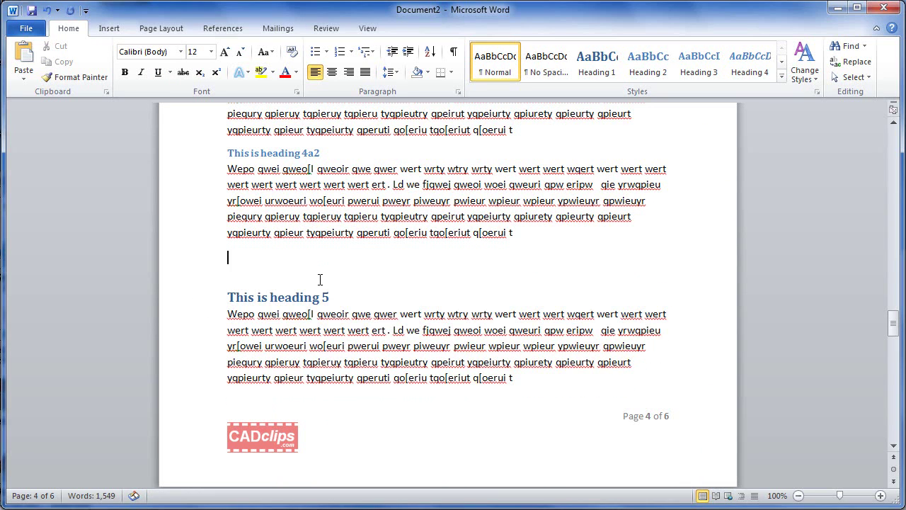
pyautogui.press('Delete')
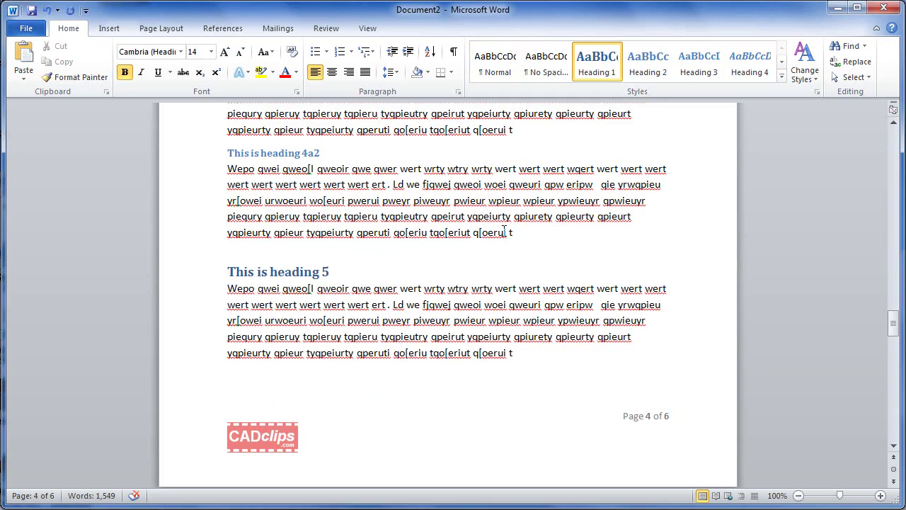
# - Update the entire table of contents on the cover page to reflect the deletion of heading 4a3
pyautogui.moveTo(894, 320); pyautogui.dragTo(893, 167)
pyautogui.click(442, 173)
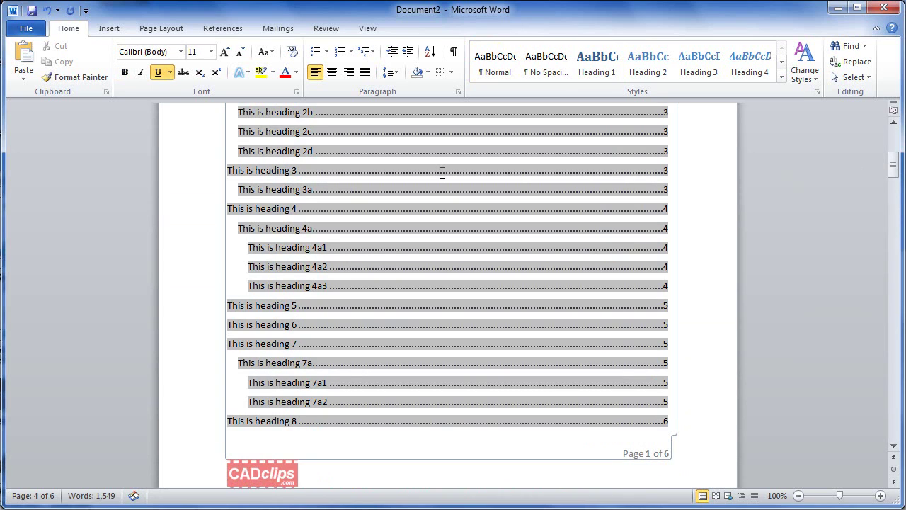
pyautogui.scroll(5, 441, 173)
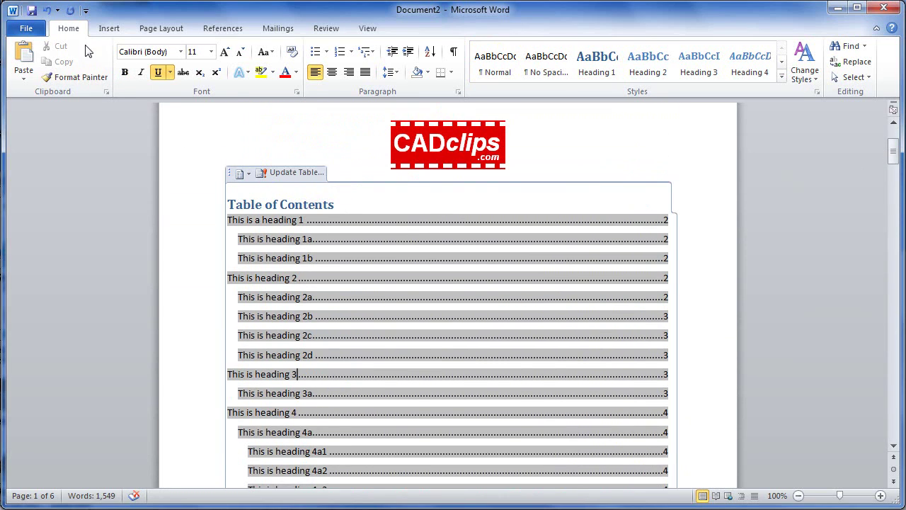
pyautogui.click(228, 30)
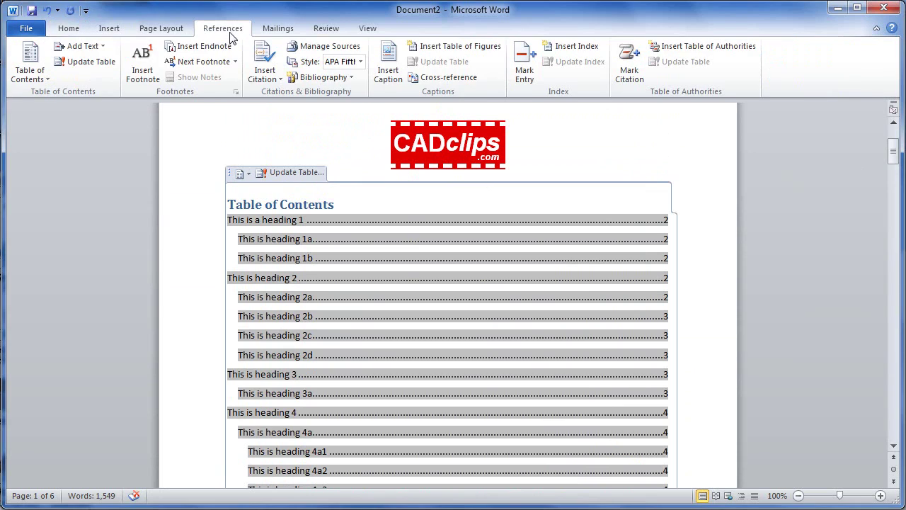
pyautogui.click(92, 63)
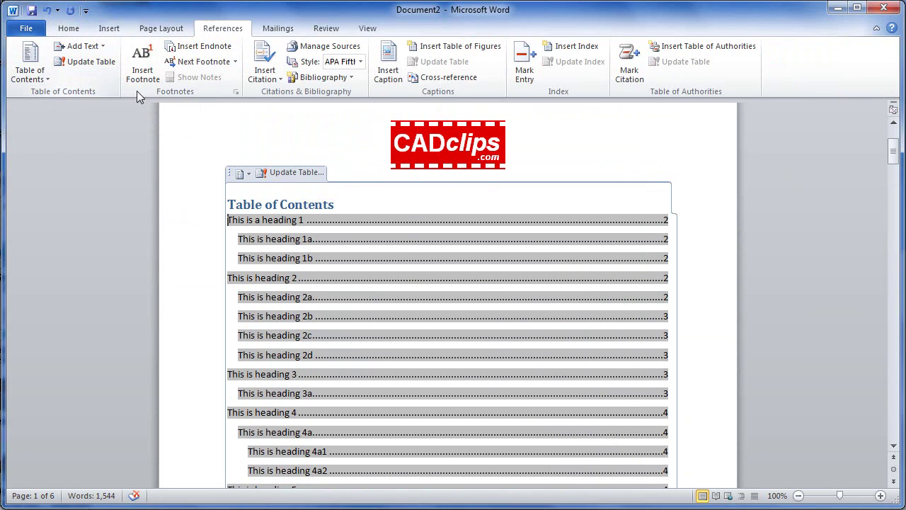
pyautogui.click(78, 63)
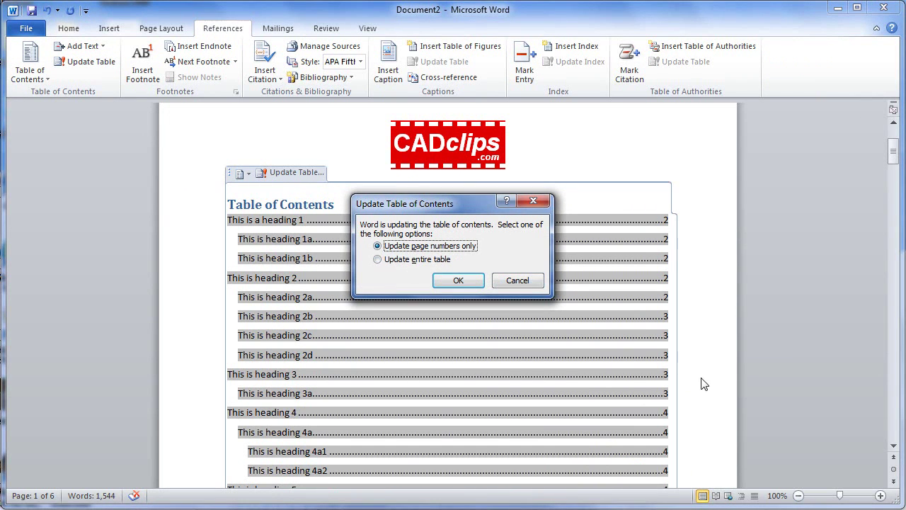
pyautogui.click(378, 259)
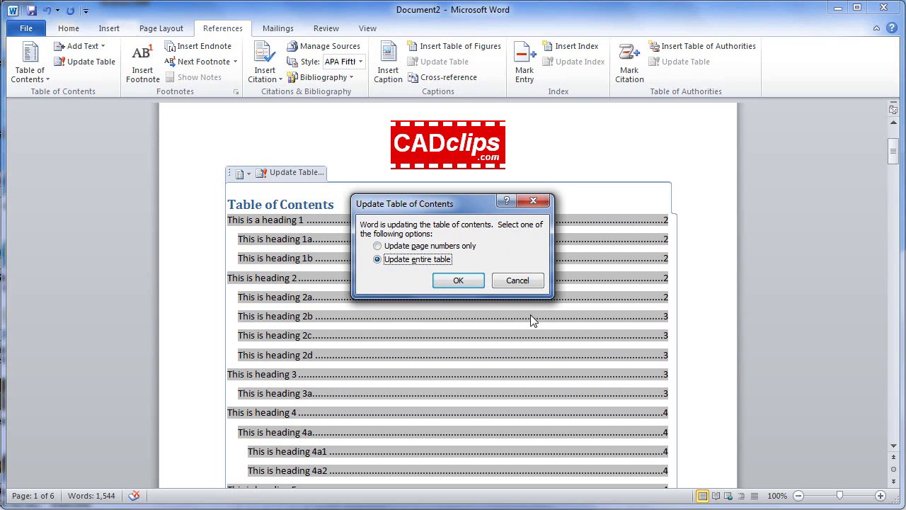
pyautogui.click(458, 280)
# - Examine the entries and page numbers of the table of contents from heading 1 to heading 8
pyautogui.scroll(-3, 543, 330)
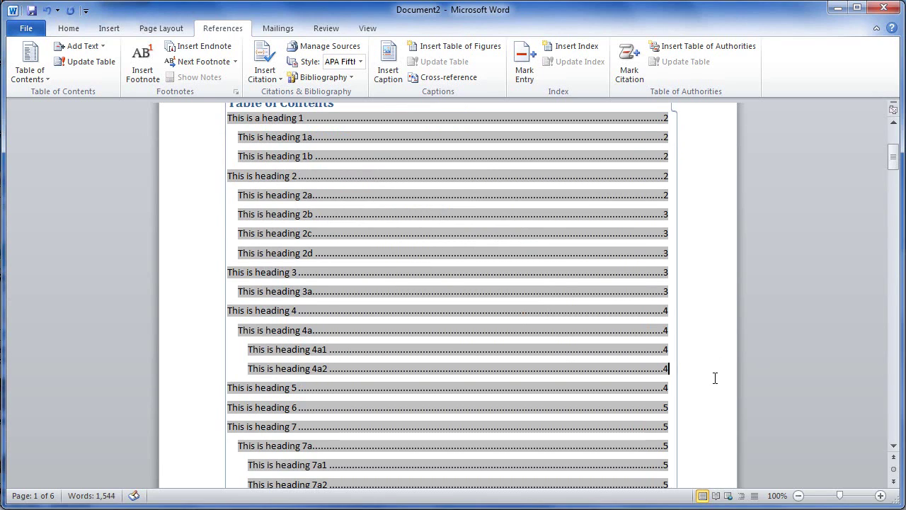
pyautogui.scroll(-5, 715, 378)
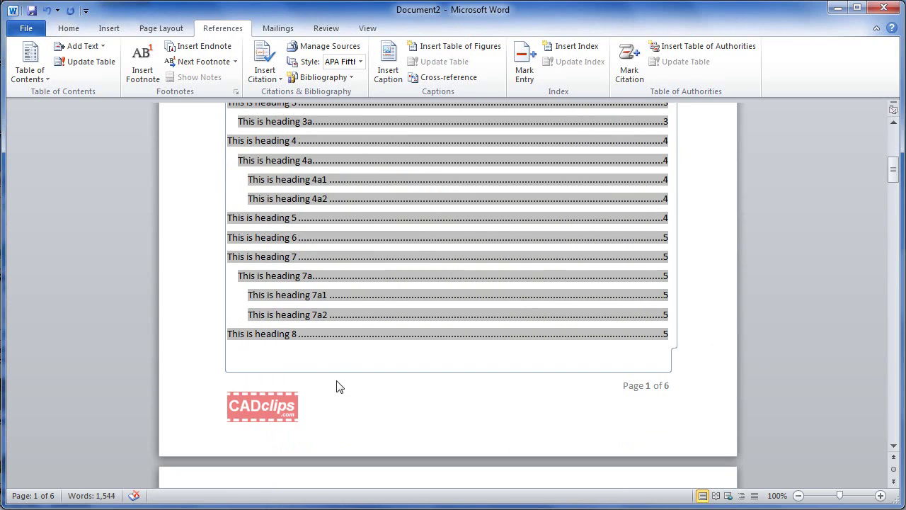
pyautogui.keyDown('shift'); pyautogui.click(197, 352); pyautogui.keyUp('shift')
pyautogui.click(183, 296)
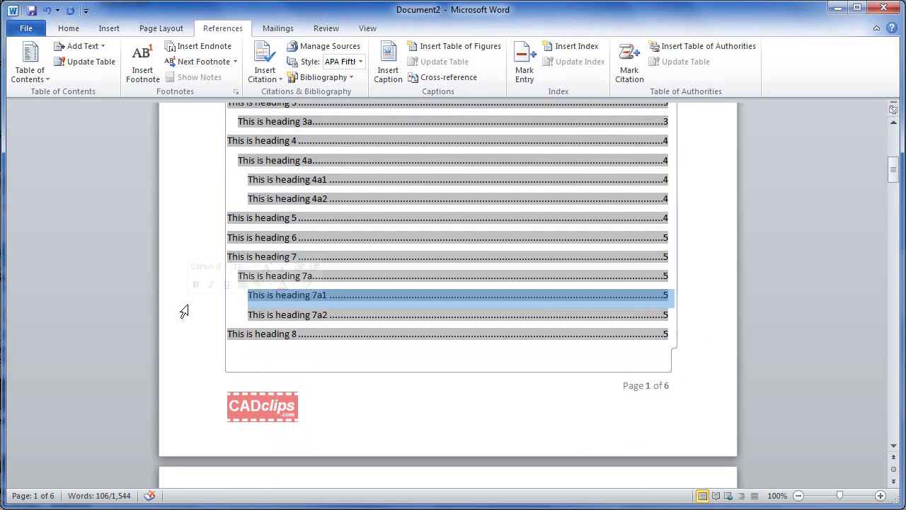
pyautogui.click(177, 238)
pyautogui.scroll(10, 373, 228)
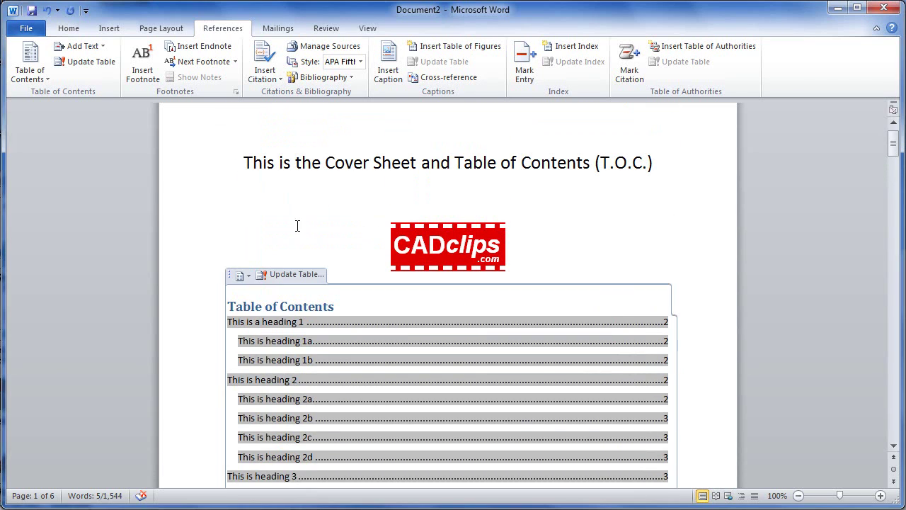
pyautogui.click(298, 222)
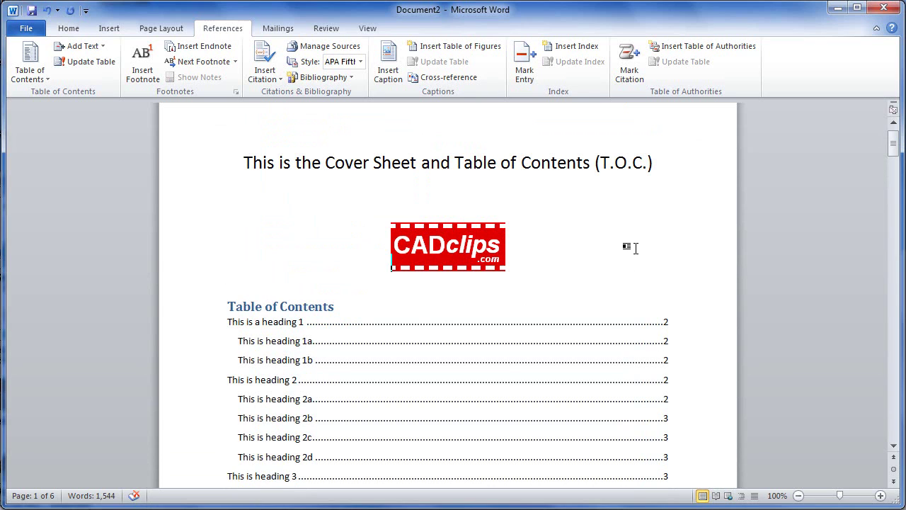
# - Check which heading style "This is heading 2c" and "This is heading 2d" on page 3 use
pyautogui.scroll(-4, 631, 248)
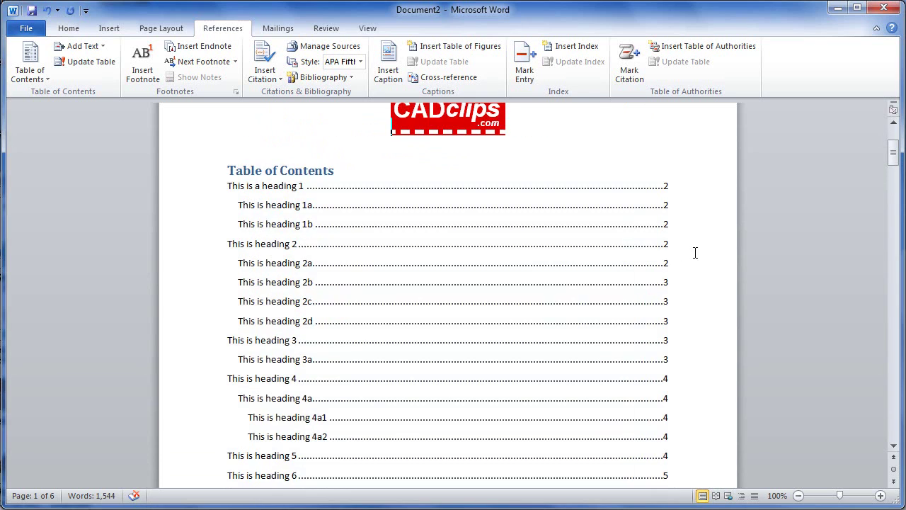
pyautogui.scroll(-8, 731, 276)
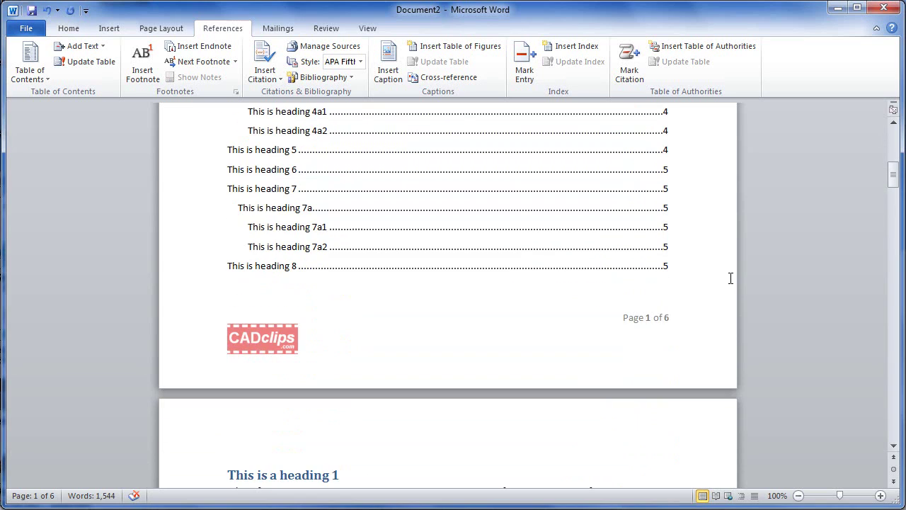
pyautogui.scroll(-8, 729, 279)
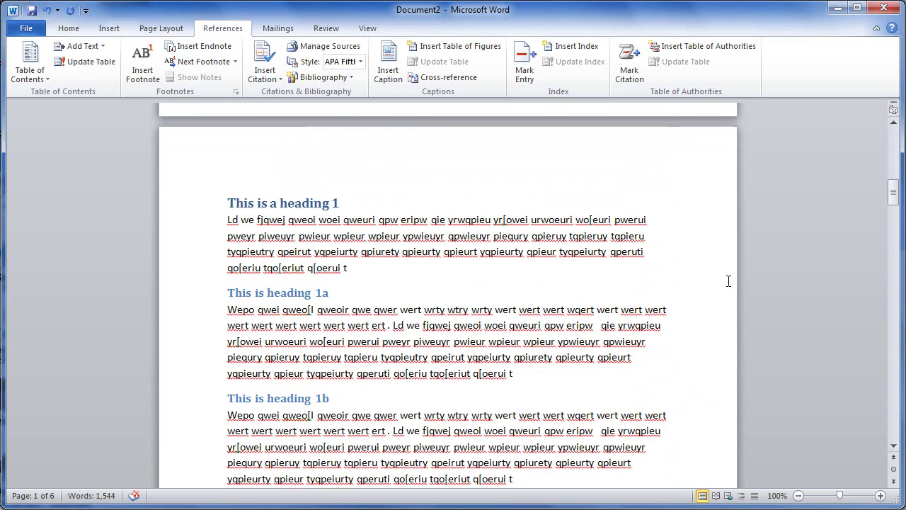
pyautogui.scroll(-10, 504, 256)
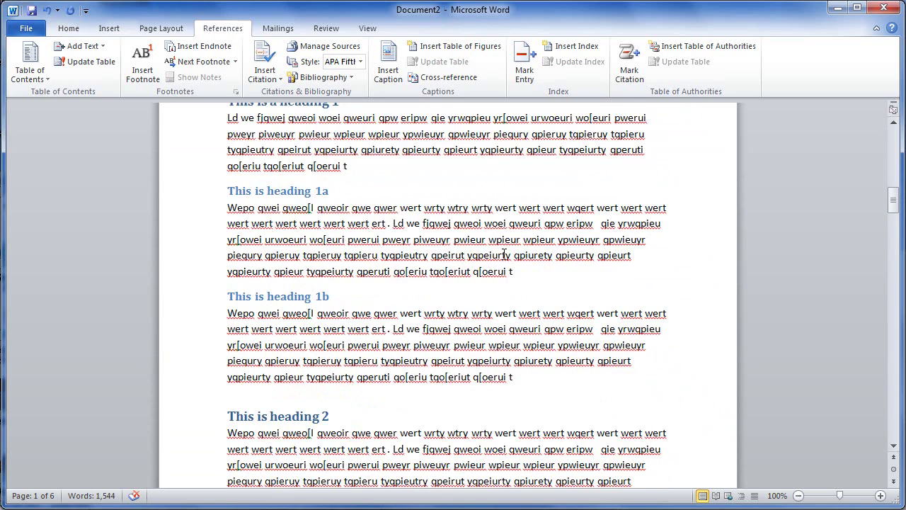
pyautogui.scroll(-14, 505, 254)
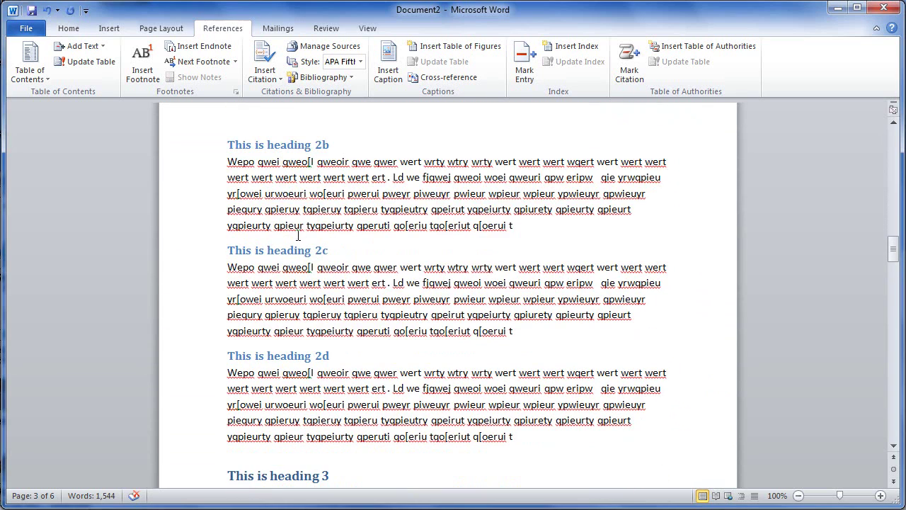
pyautogui.moveTo(331, 248); pyautogui.dragTo(204, 254)
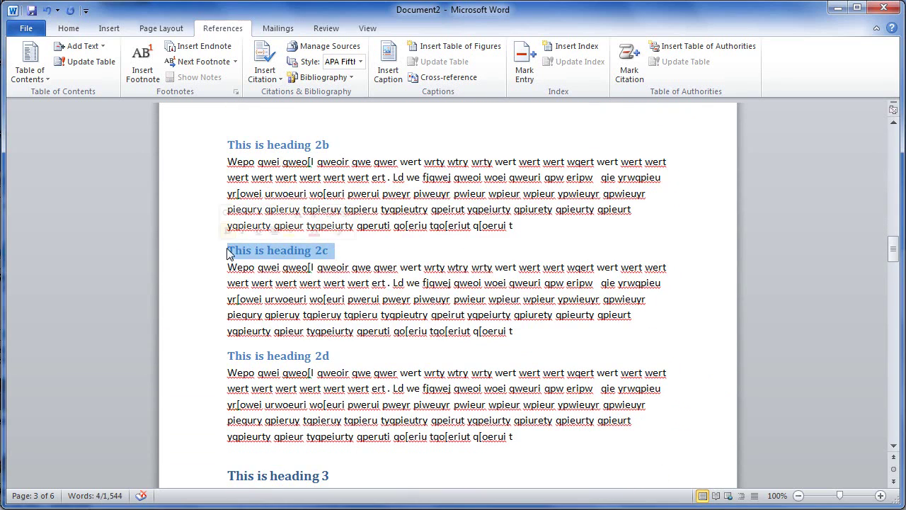
pyautogui.click(69, 28)
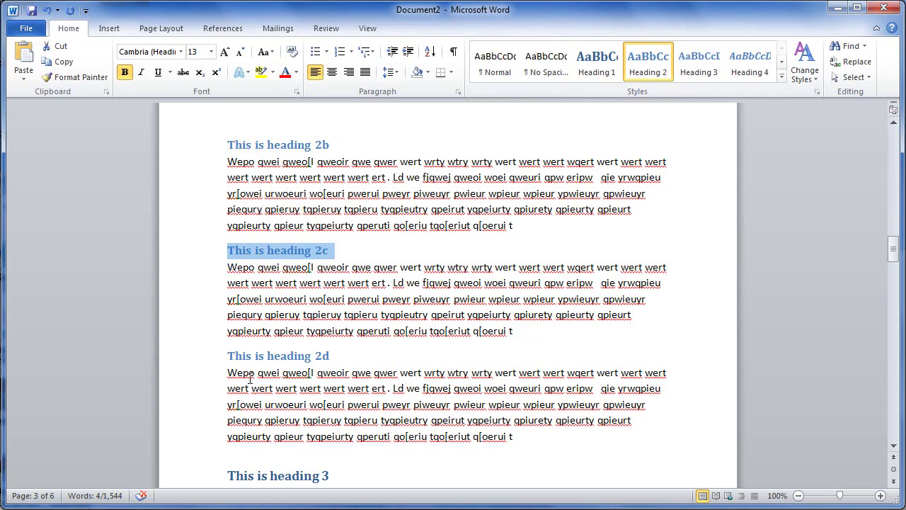
pyautogui.moveTo(335, 356); pyautogui.dragTo(227, 355)
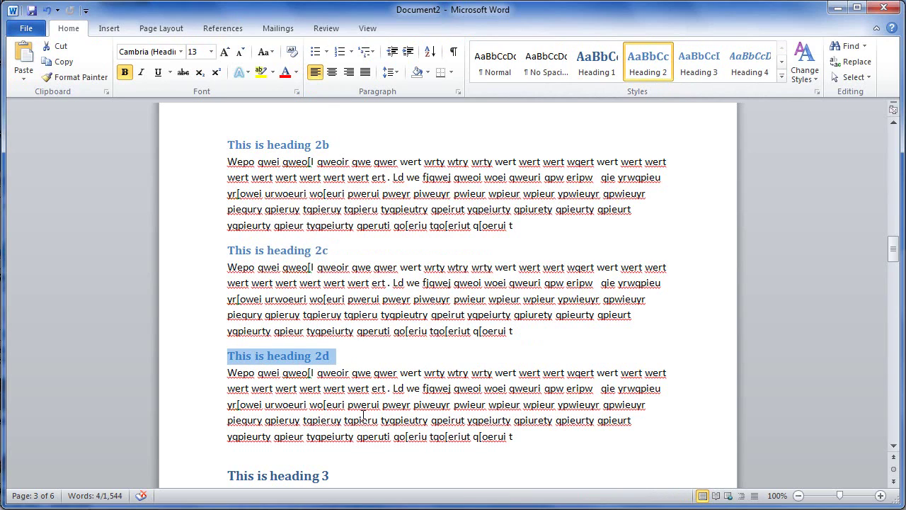
pyautogui.scroll(-2, 362, 416)
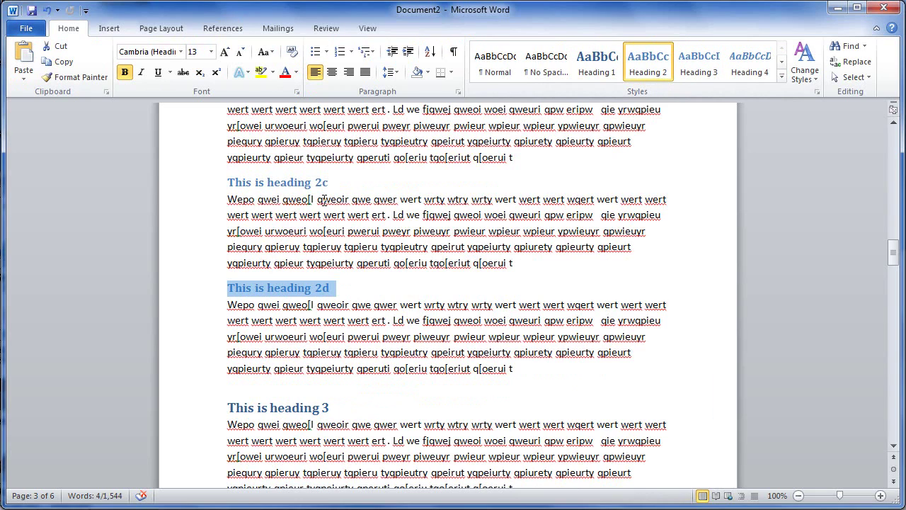
# - Add a new line reading "This is heading 2e" below the heading 2d paragraph on page 3
pyautogui.click(333, 290)
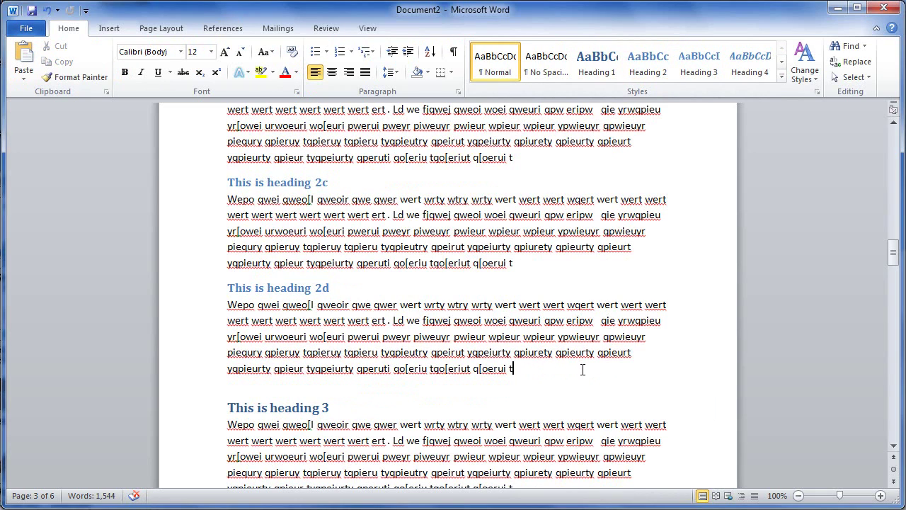
pyautogui.press('Return')
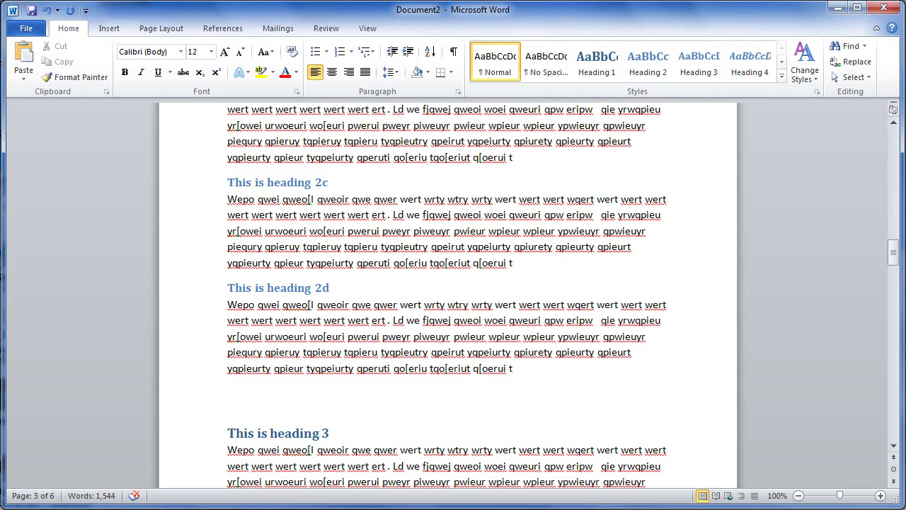
pyautogui.write('This heading 2e')
pyautogui.press('Left')
pyautogui.press('Left')
pyautogui.press('Left')
pyautogui.press('Left')
pyautogui.press('Left')
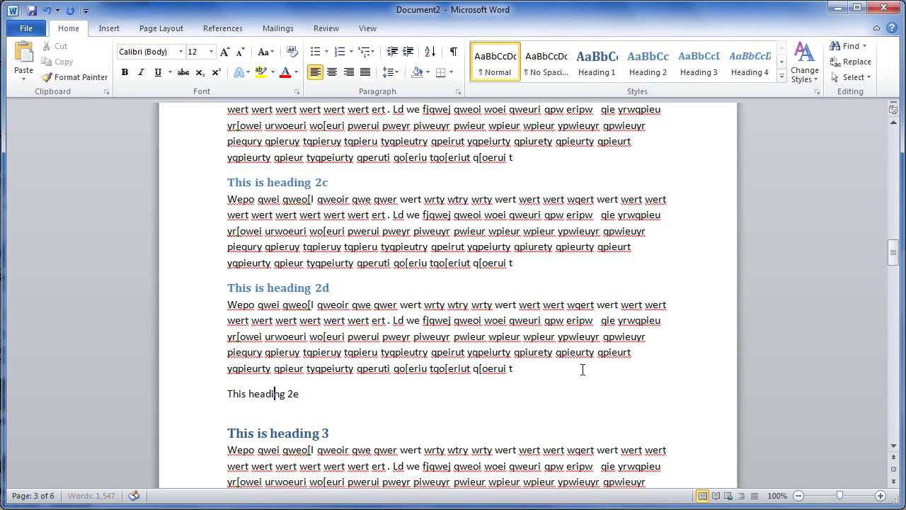
pyautogui.press('Left')
pyautogui.press('Left')
pyautogui.press('Left')
pyautogui.press('Left')
pyautogui.press('Left')
pyautogui.write('is')
# - Copy the heading 2d body text from "yr[owei" to "tyqpieutry" beneath "This is heading 2e" and apply the Heading 2 style to that new heading line
pyautogui.moveTo(430, 352); pyautogui.dragTo(223, 344)
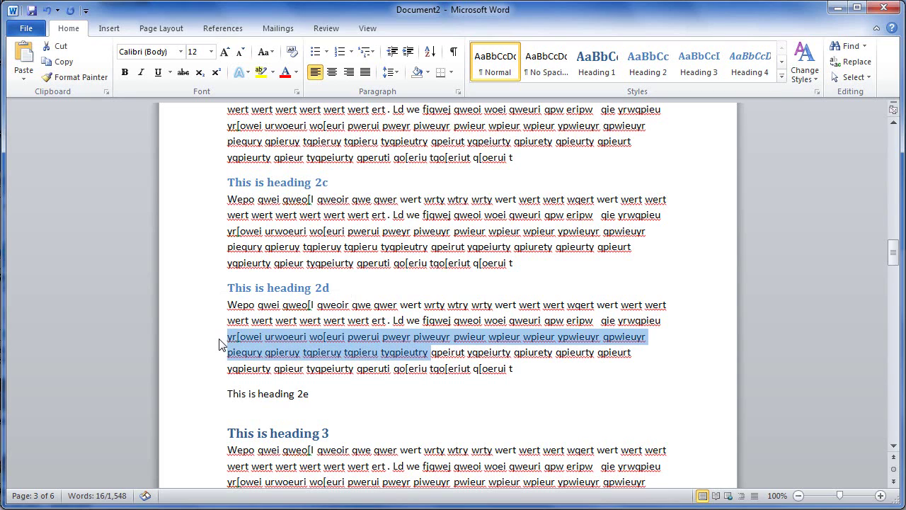
pyautogui.click(314, 393)
pyautogui.press('Return')
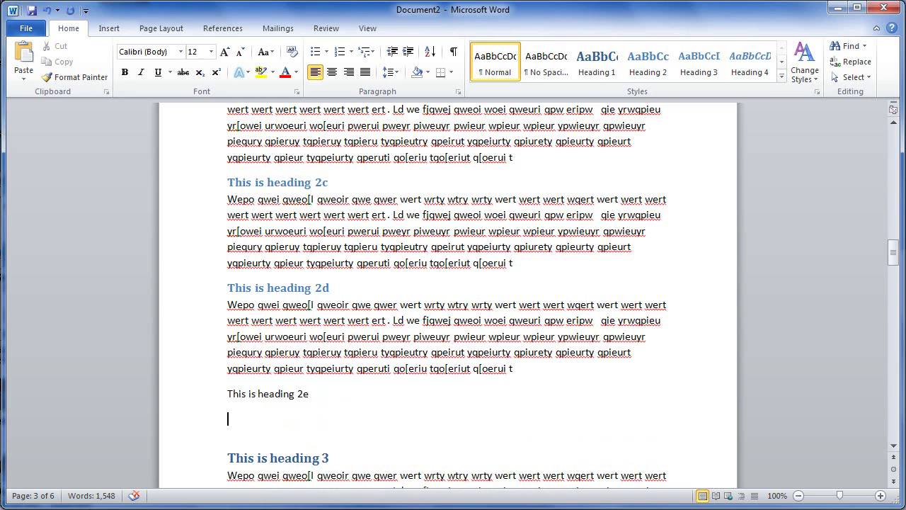
pyautogui.write('yr[owei urwoeuri wo[euri pwerui pweyr piweuyr pwieur wpieur ypwieuyr qpwieuyr piequry qpieruy tqpieruy tqpieru tyqpieutry')
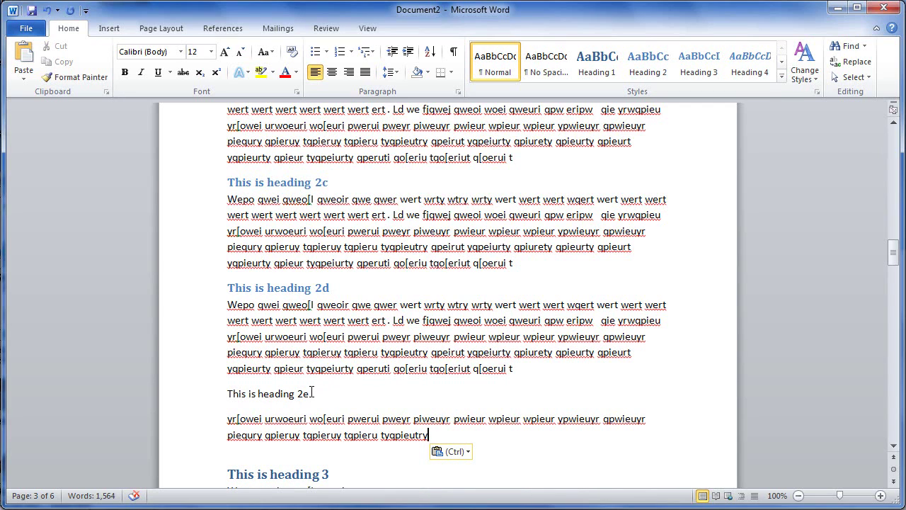
pyautogui.click(223, 409)
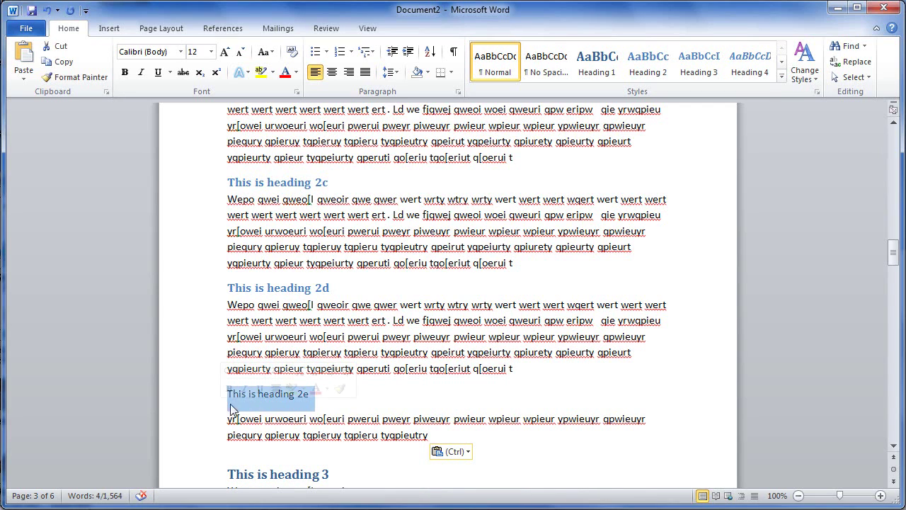
pyautogui.click(648, 62)
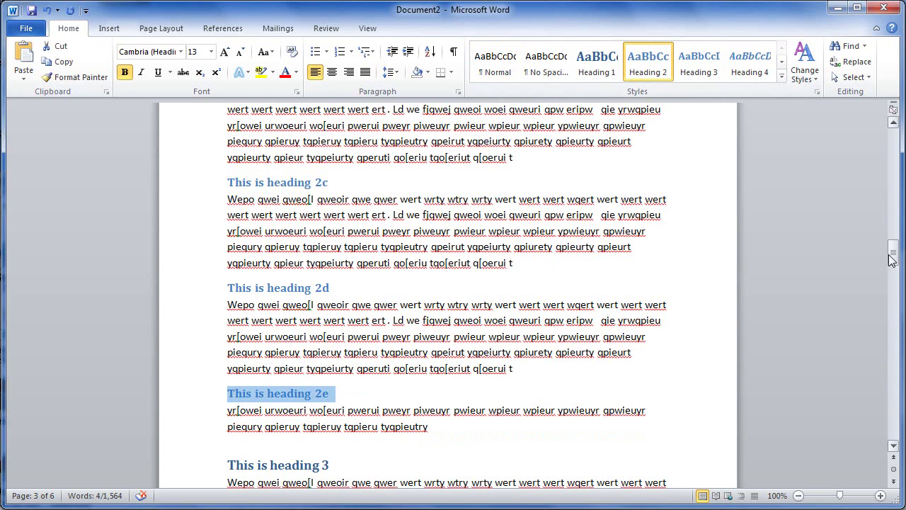
# - Update the entire table of contents on the cover page so that it includes the new heading 2e
pyautogui.moveTo(894, 253); pyautogui.dragTo(873, 162)
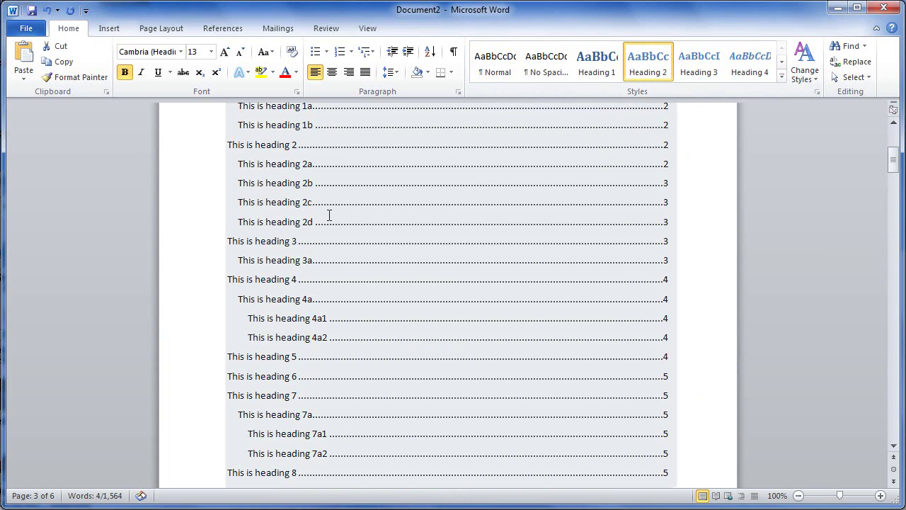
pyautogui.scroll(3, 386, 205)
pyautogui.click(363, 209)
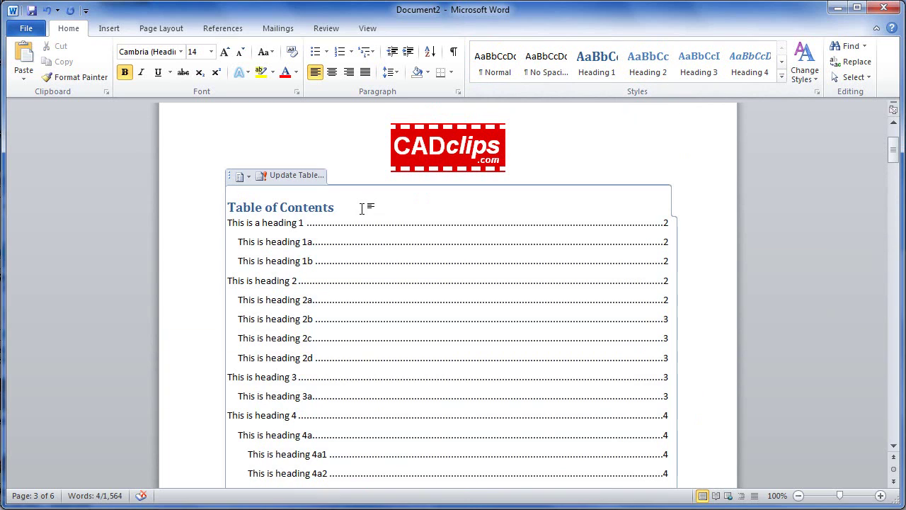
pyautogui.click(308, 179)
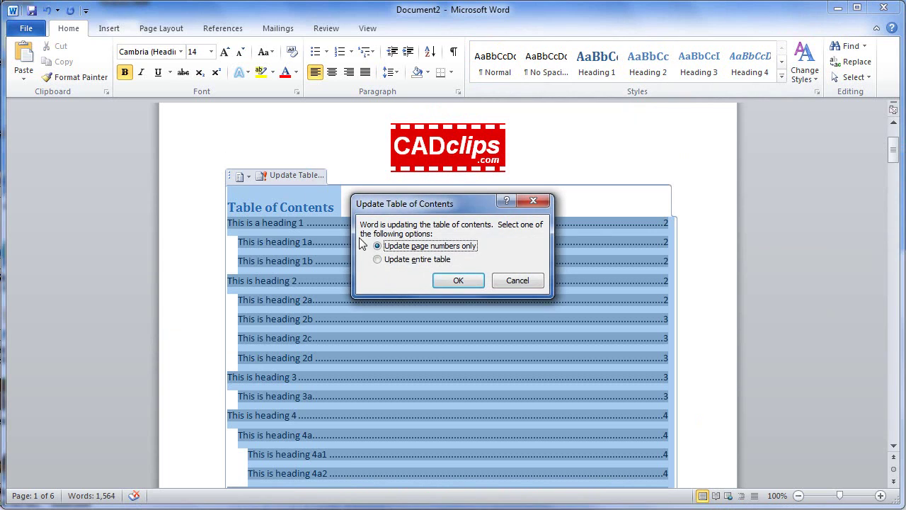
pyautogui.click(379, 260)
pyautogui.click(457, 282)
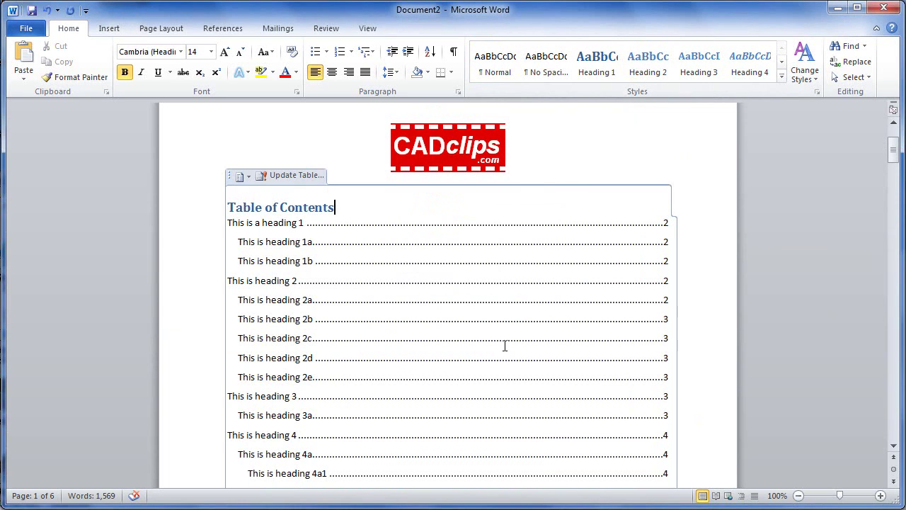
# - Review the full table of contents on the cover page and the first headings on page 2
pyautogui.click(542, 143)
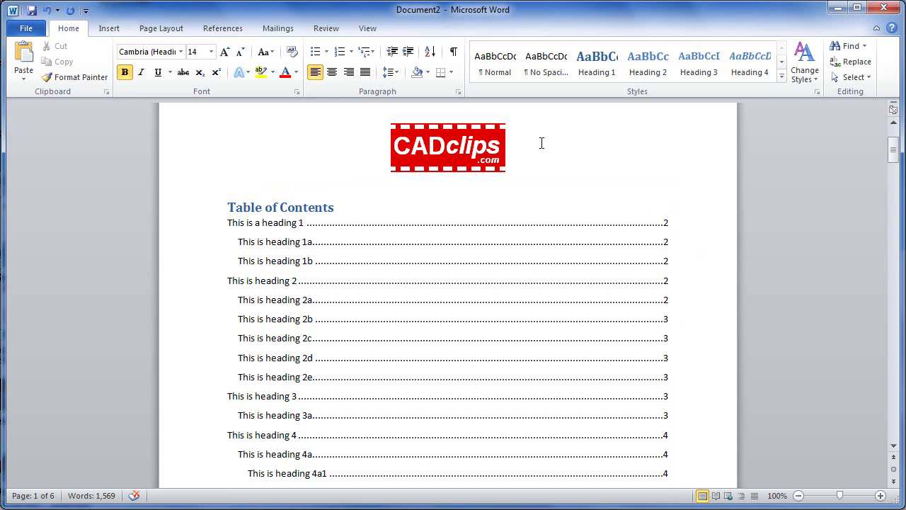
pyautogui.click(541, 143)
pyautogui.scroll(3, 540, 143)
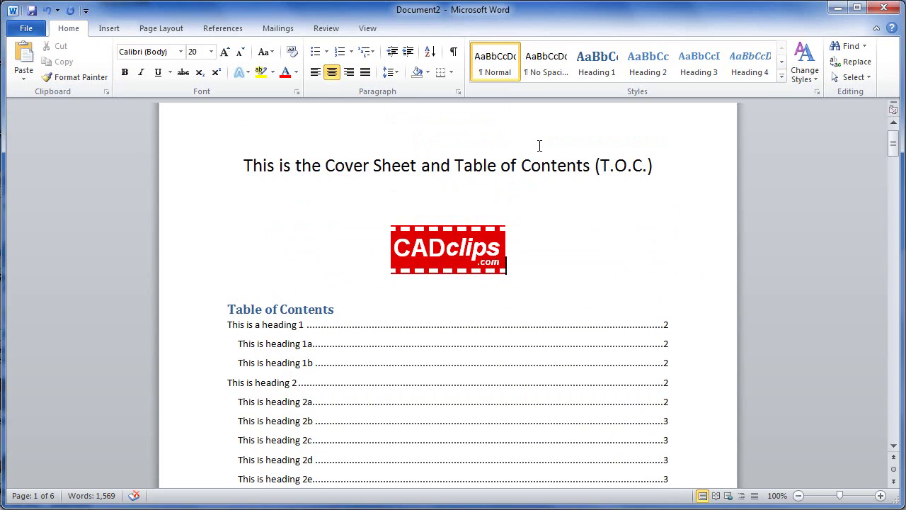
pyautogui.scroll(-8, 539, 147)
pyautogui.scroll(-3, 538, 147)
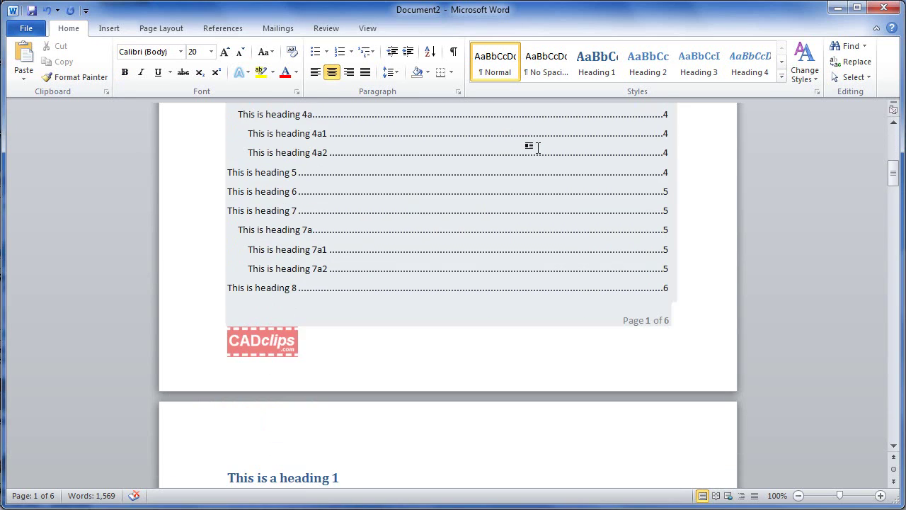
pyautogui.scroll(-5, 538, 148)
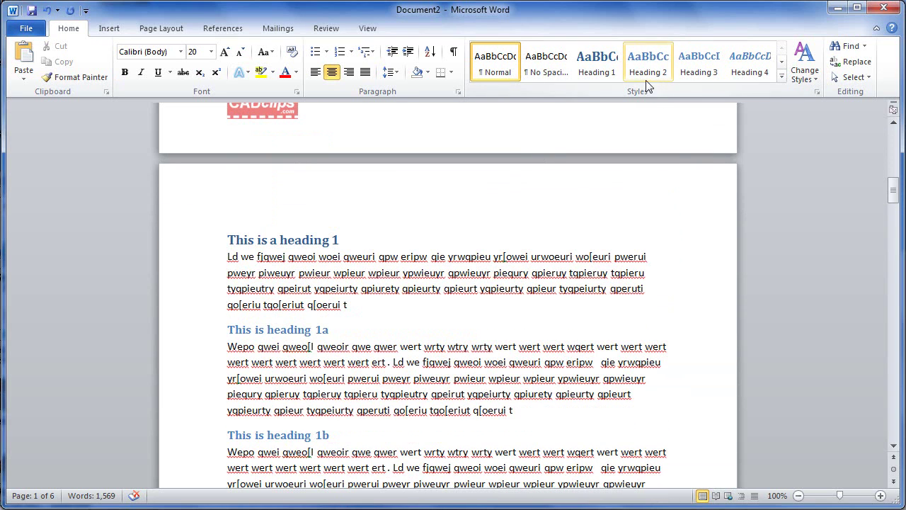
pyautogui.scroll(9, 606, 255)
pyautogui.scroll(6, 606, 255)
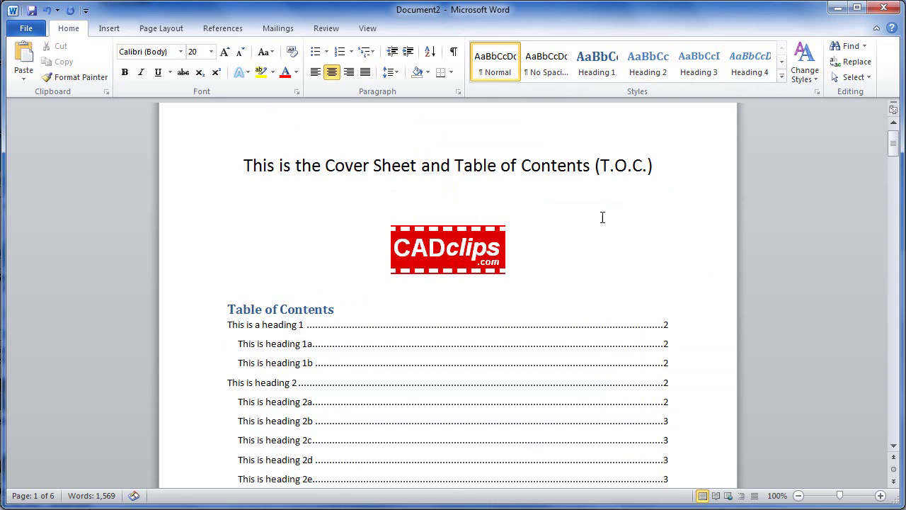